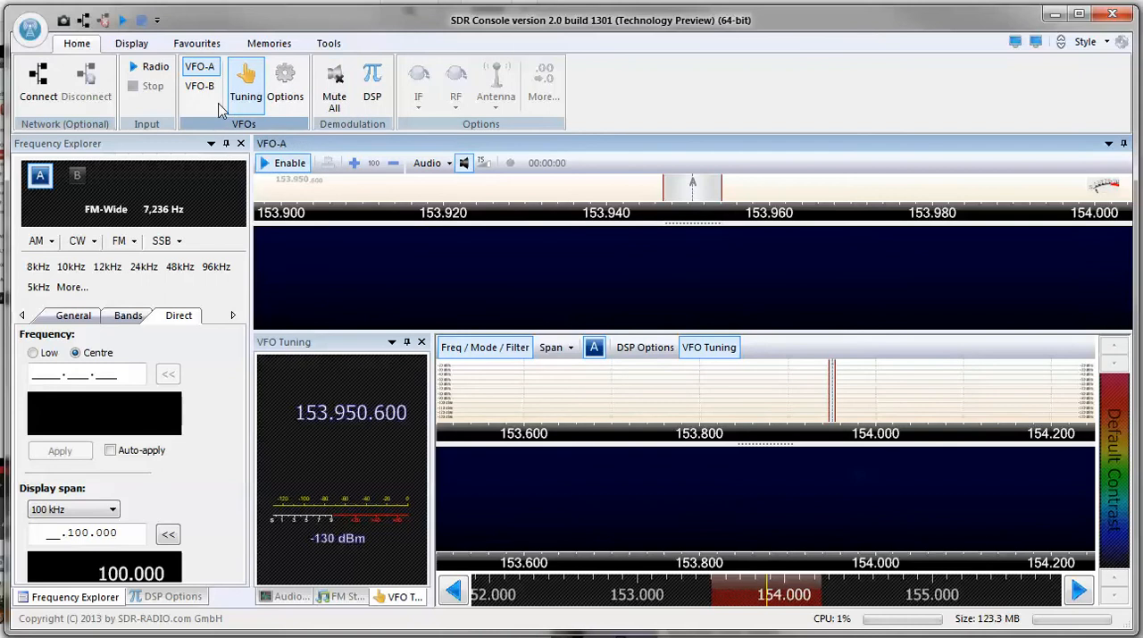
Start the ezcap USB 2.0 DVB-T/DAB/FM dongle as the radio input.
click(150, 66)
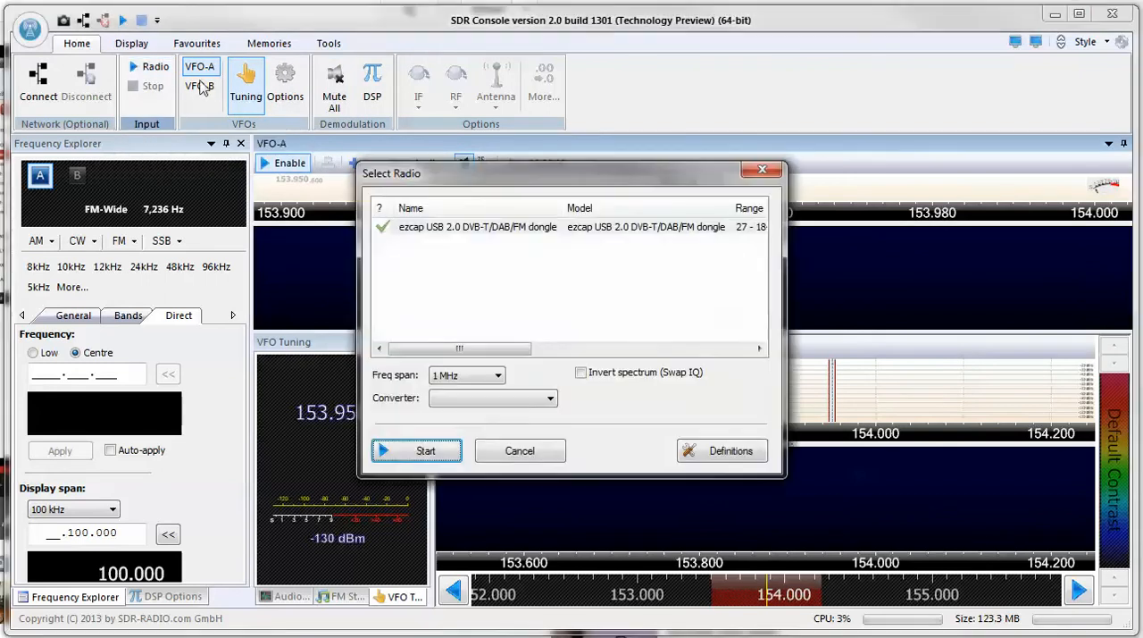
click(419, 450)
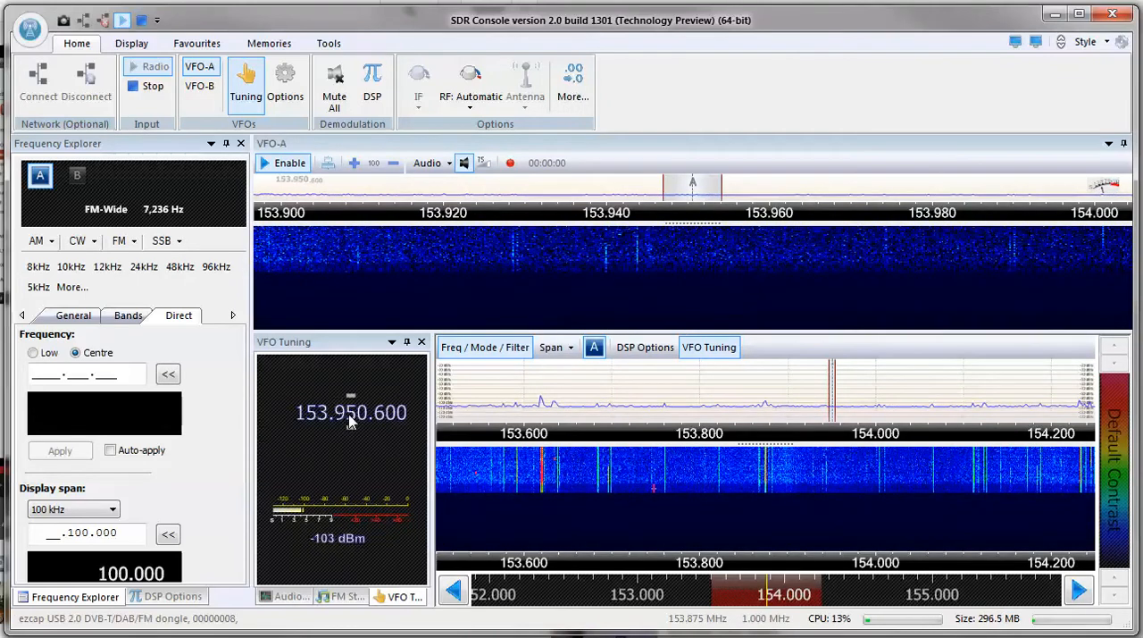
Tune VFO-A digit by digit to 162.550.000.
scroll(350, 423, up, 2)
scroll(350, 423, up, 1)
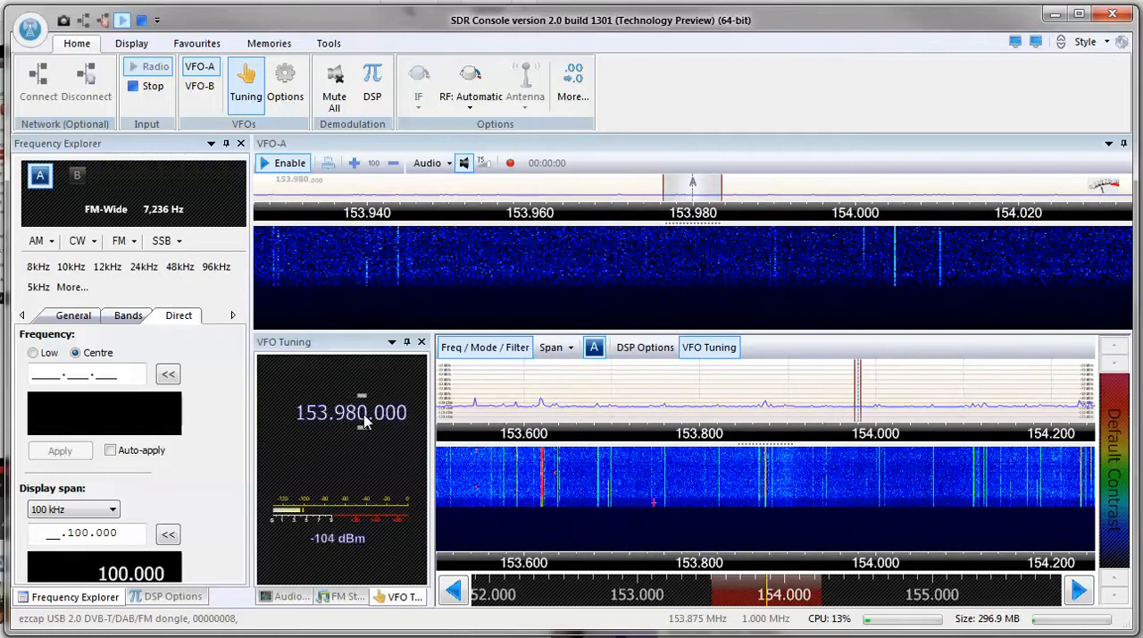
scroll(366, 423, up, 1)
scroll(366, 423, up, 1)
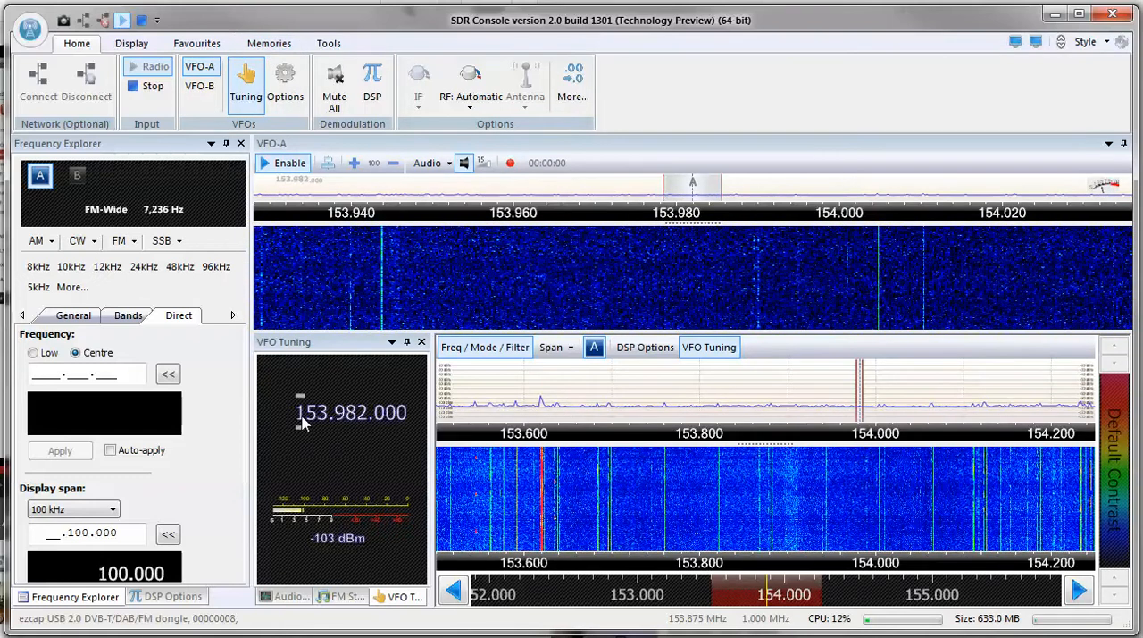
scroll(310, 422, up, 1)
scroll(321, 425, up, 1)
scroll(322, 426, up, 1)
scroll(341, 425, up, 2)
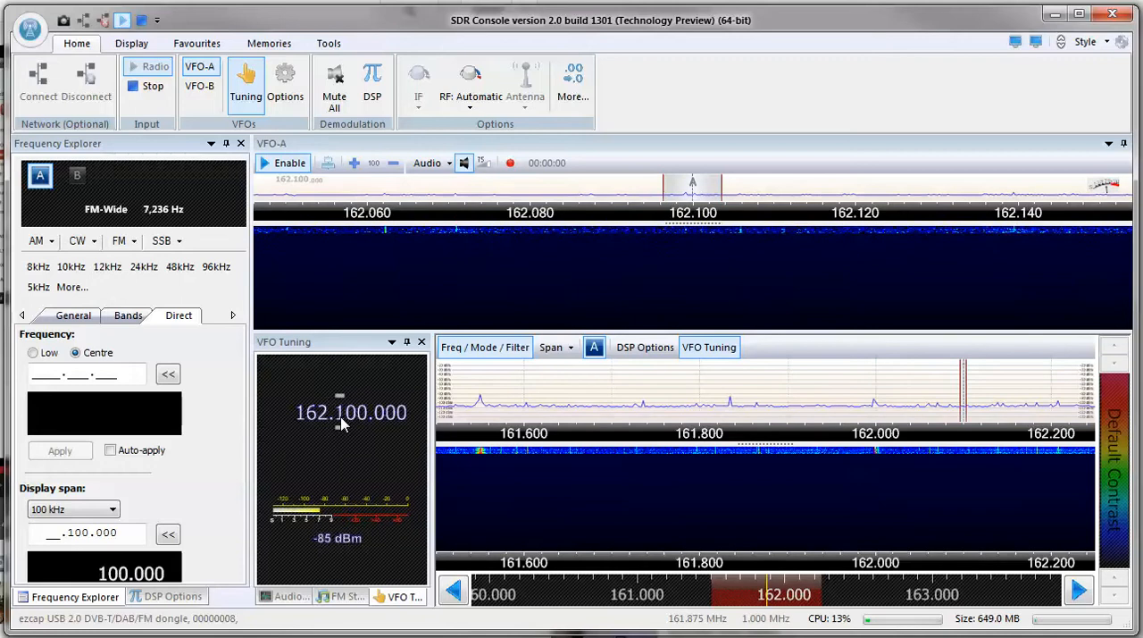
scroll(343, 425, up, 2)
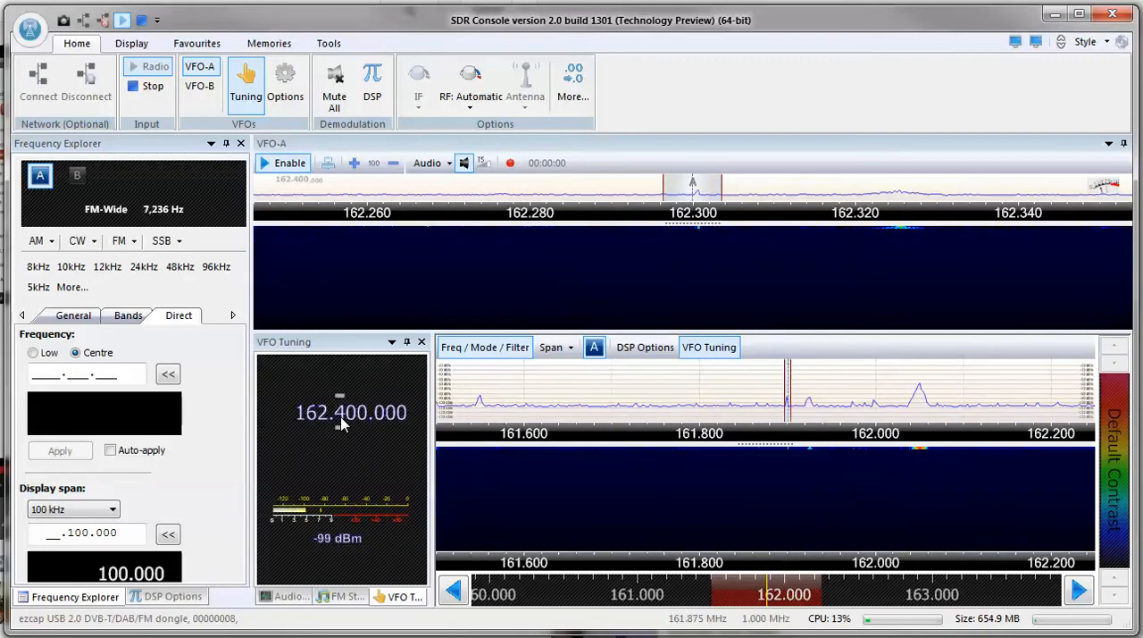
scroll(343, 425, up, 1)
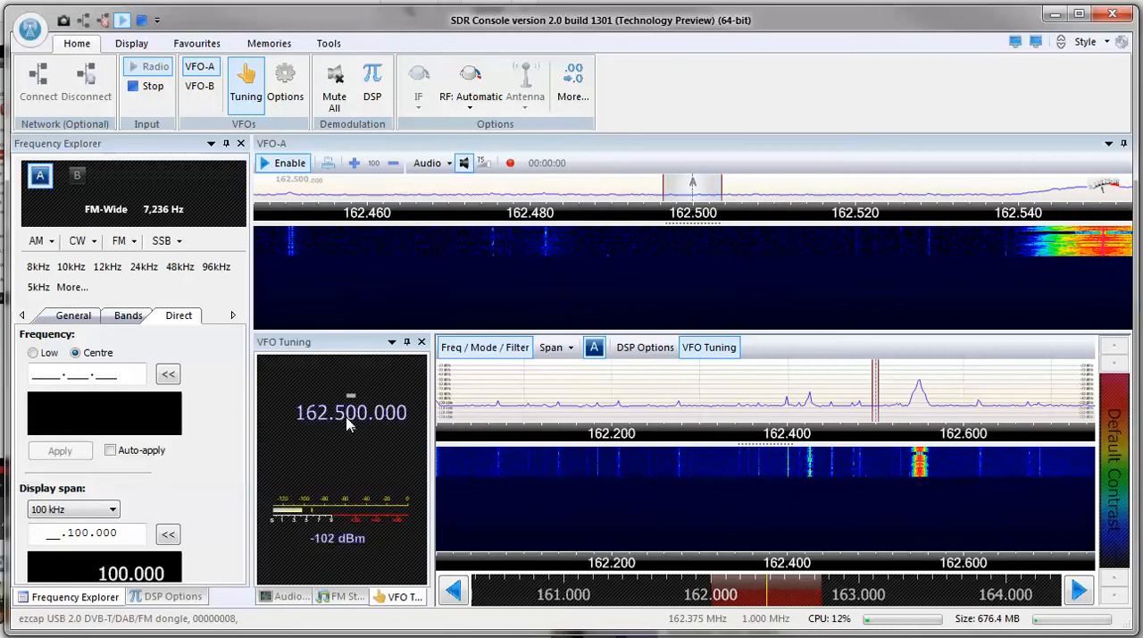
scroll(348, 425, up, 2)
scroll(348, 425, up, 2)
scroll(348, 425, up, 1)
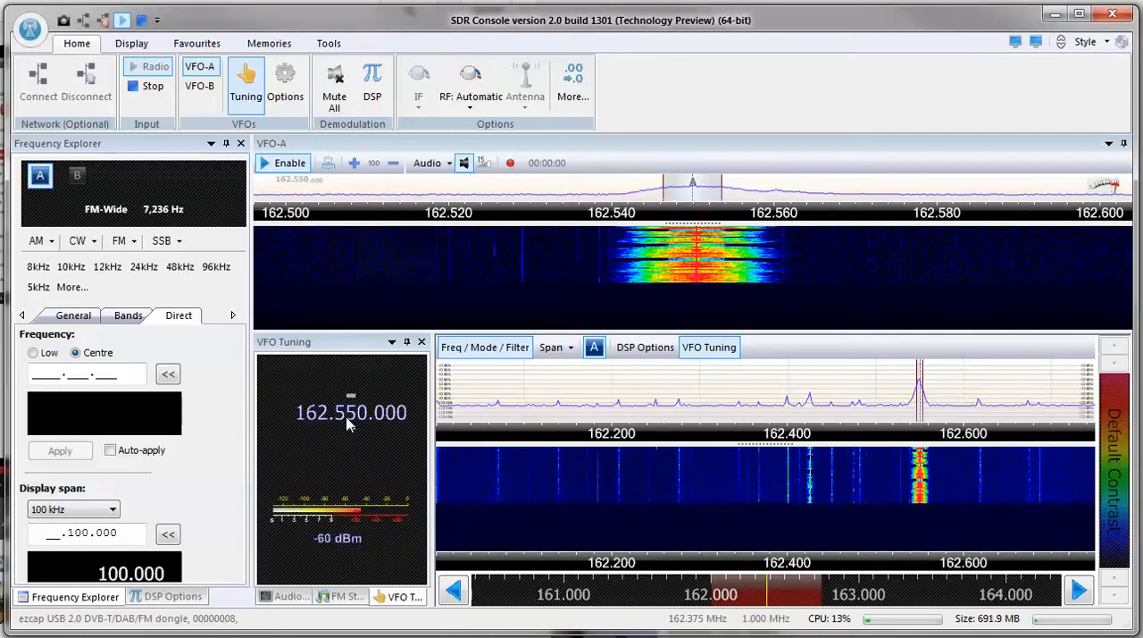
Widen the VFO-A filter to about 21 kHz around the signal and select FM-Wide demodulation.
drag(663, 188, 613, 188)
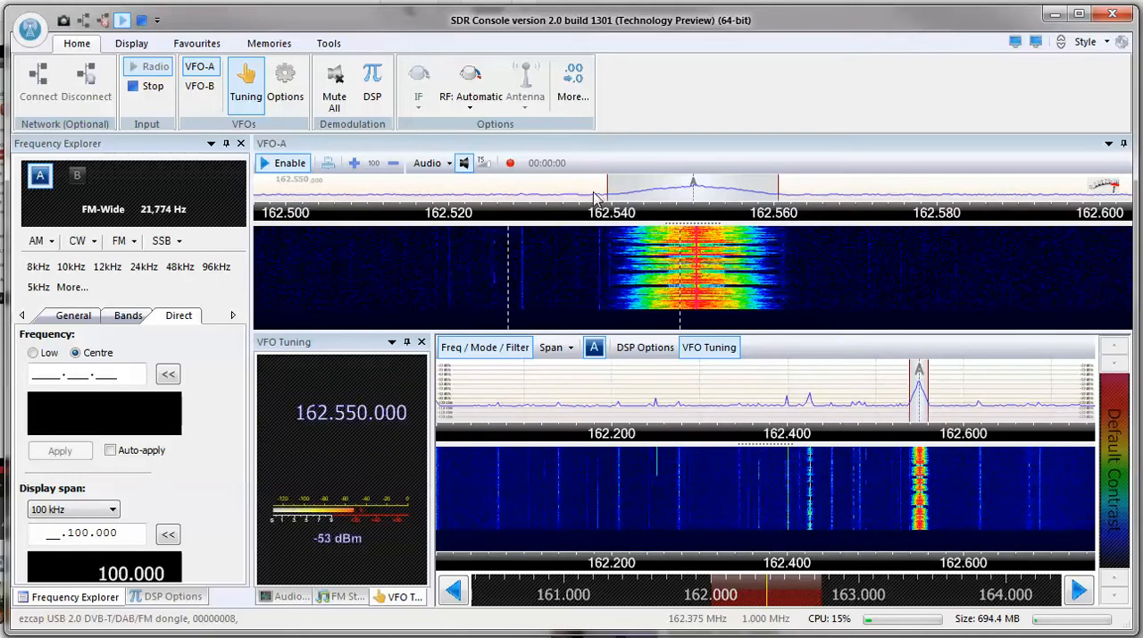
click(125, 241)
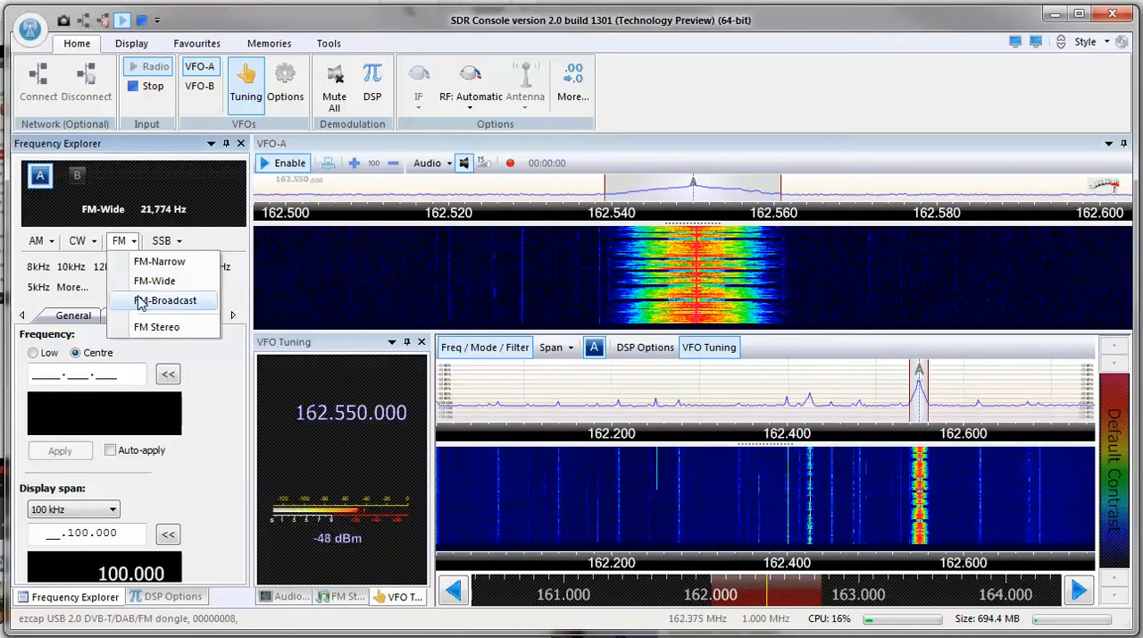
click(152, 283)
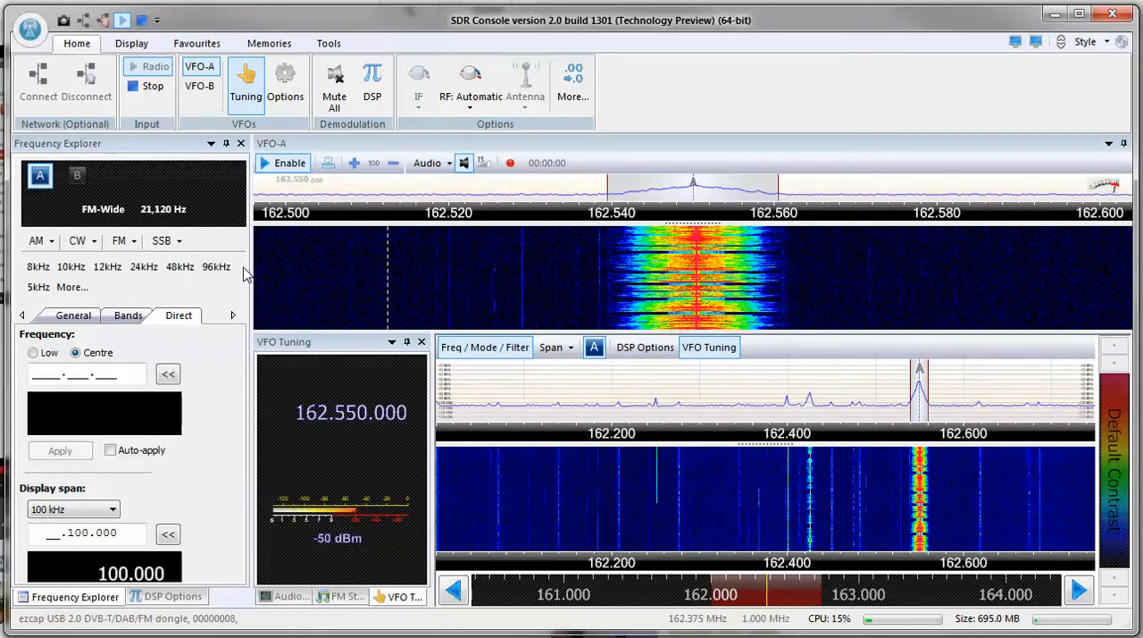
click(125, 241)
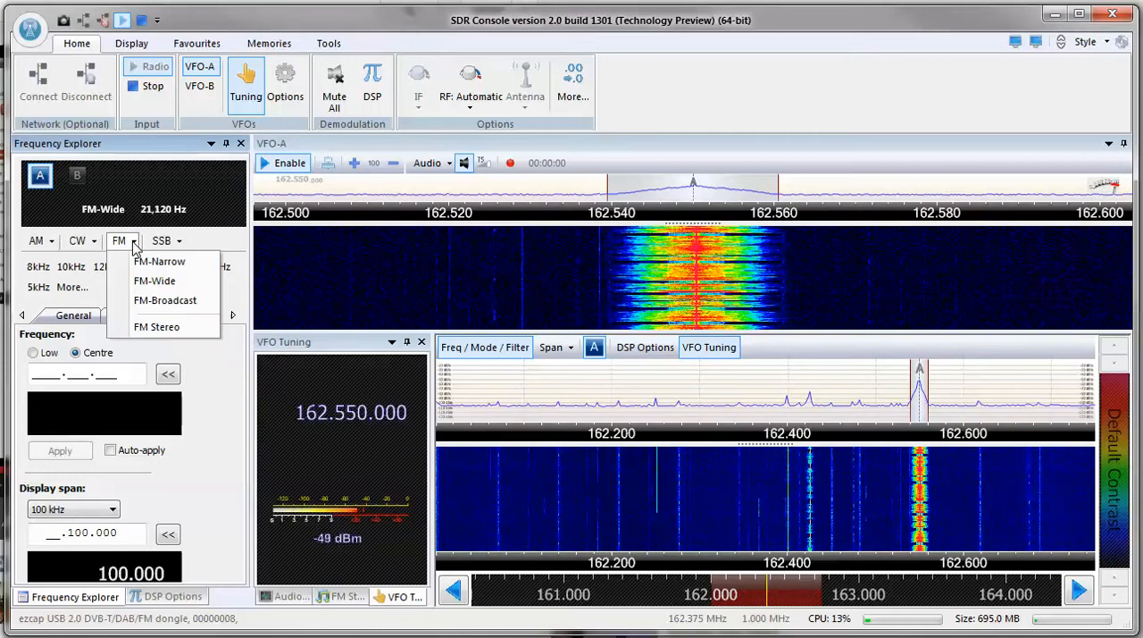
click(156, 282)
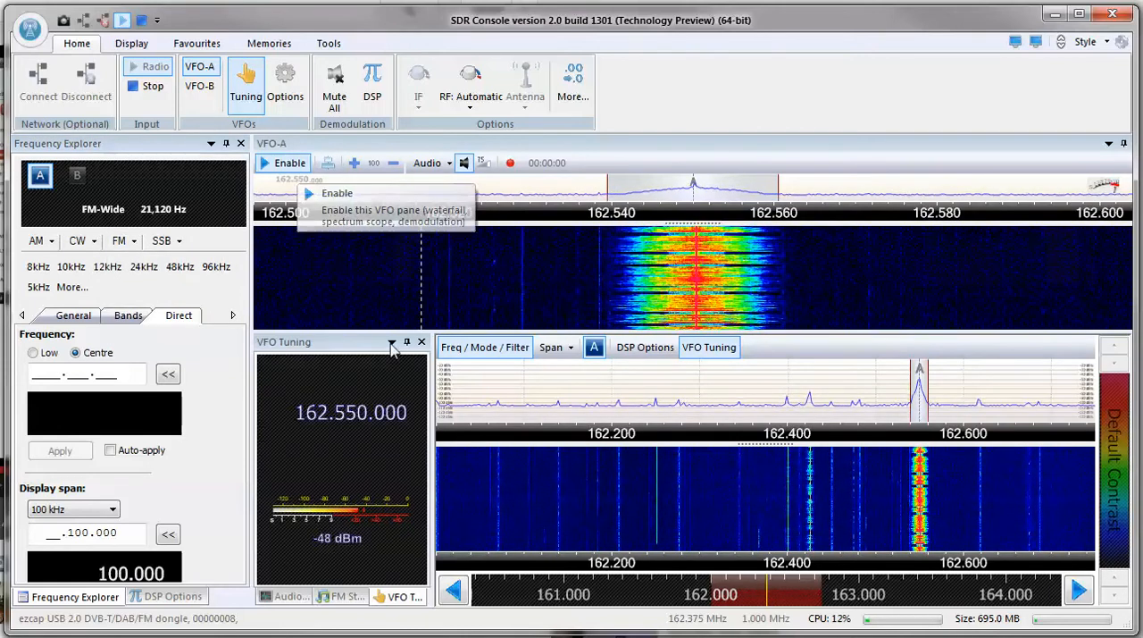
Set the span of the main spectrum and waterfall display to 200 kHz.
click(548, 350)
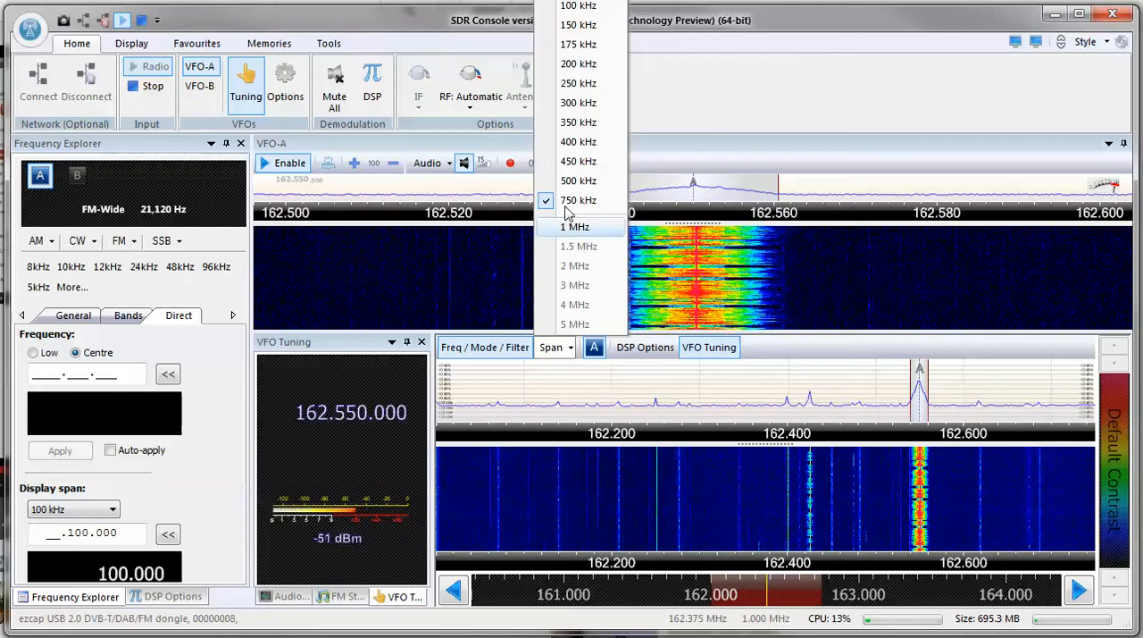
click(571, 65)
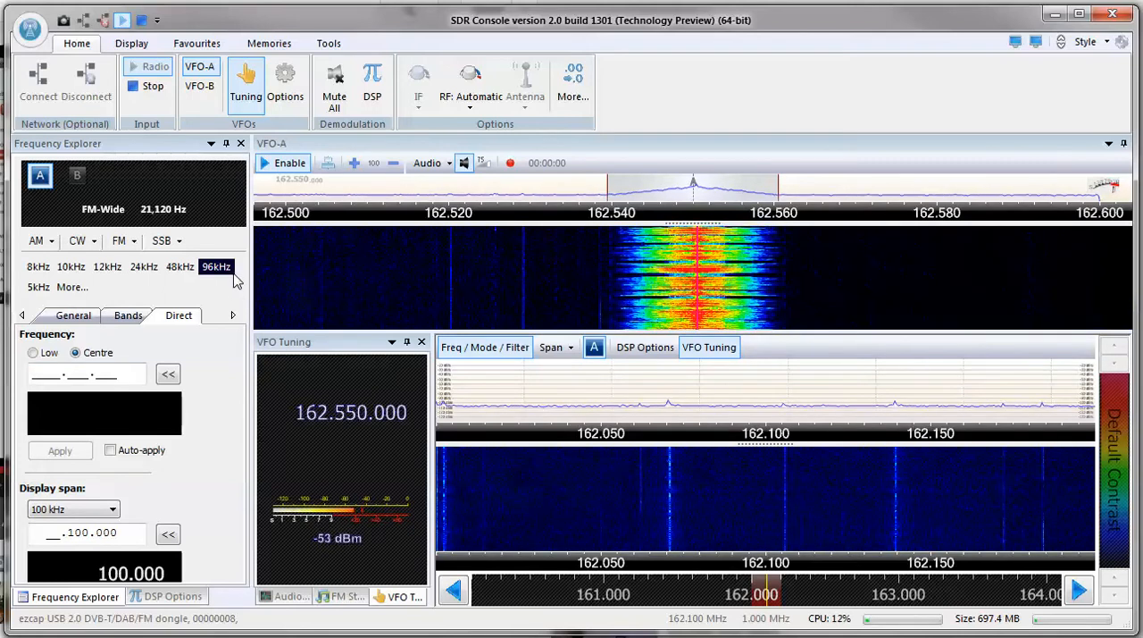
Open the DSP options and try the automatic notch at a reduced level before switching it off.
click(373, 97)
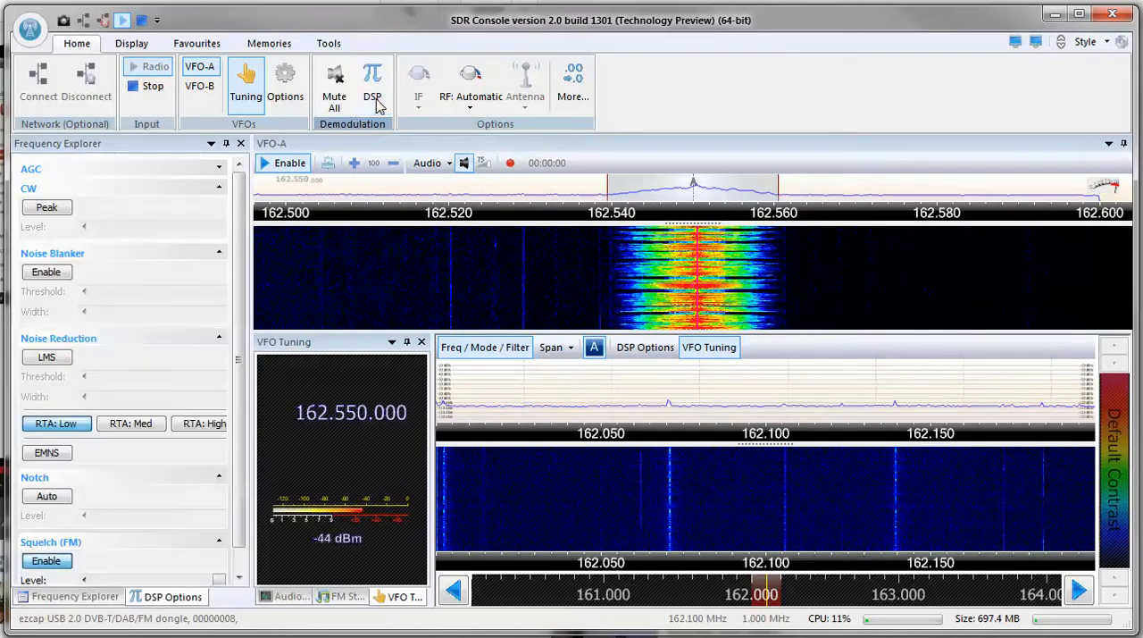
click(49, 499)
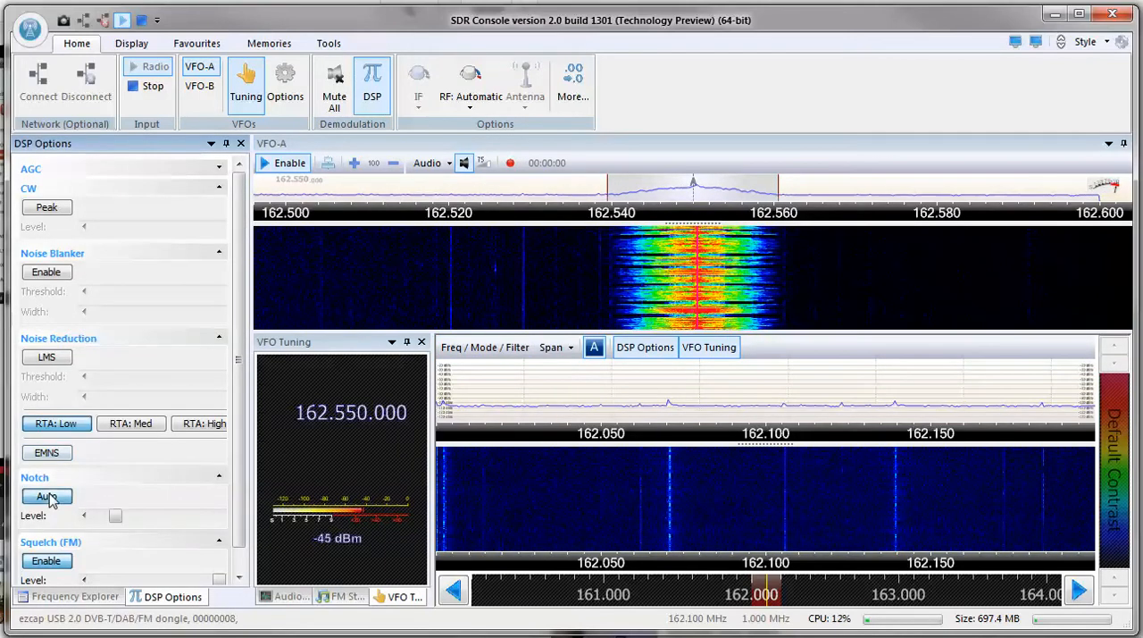
drag(114, 517, 72, 524)
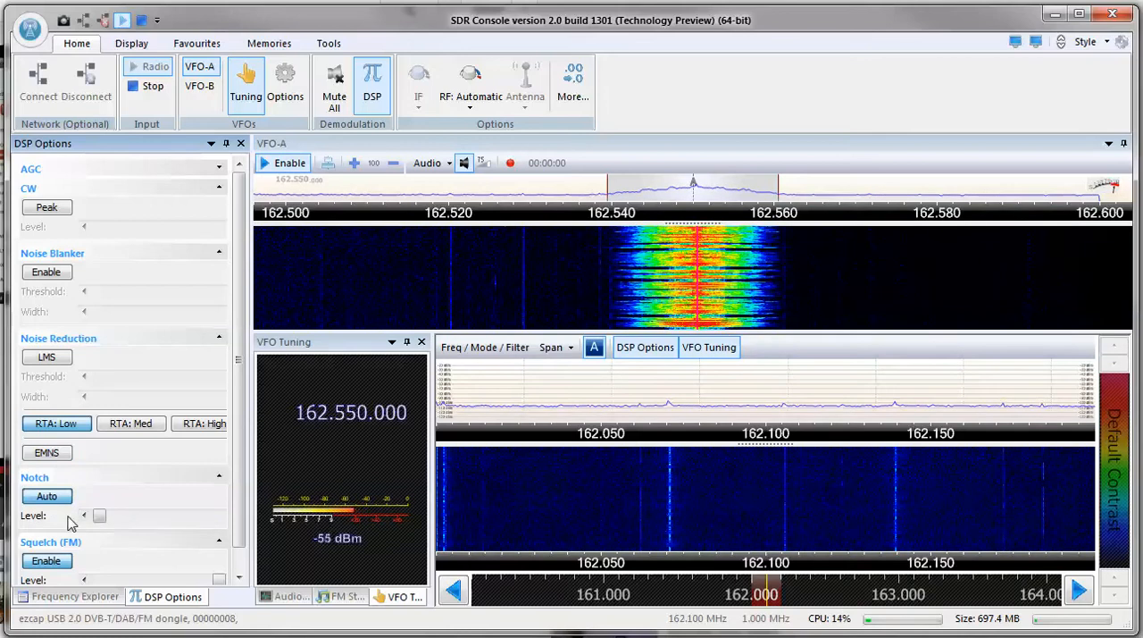
click(47, 497)
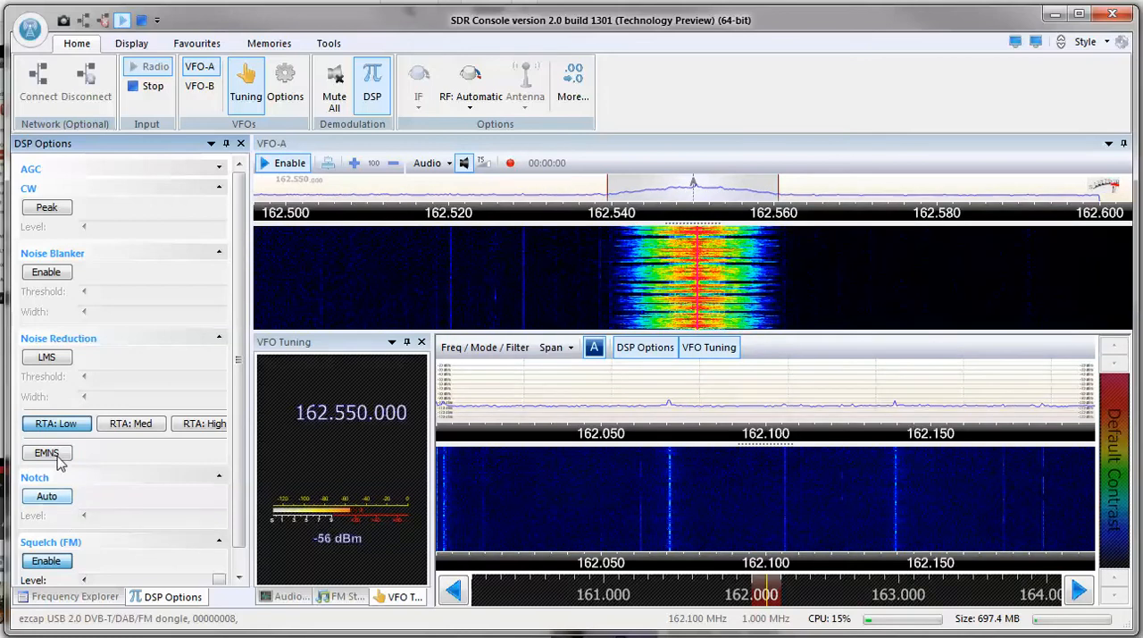
Switch EMNS noise reduction on and back off, and disable the FM squelch.
click(48, 453)
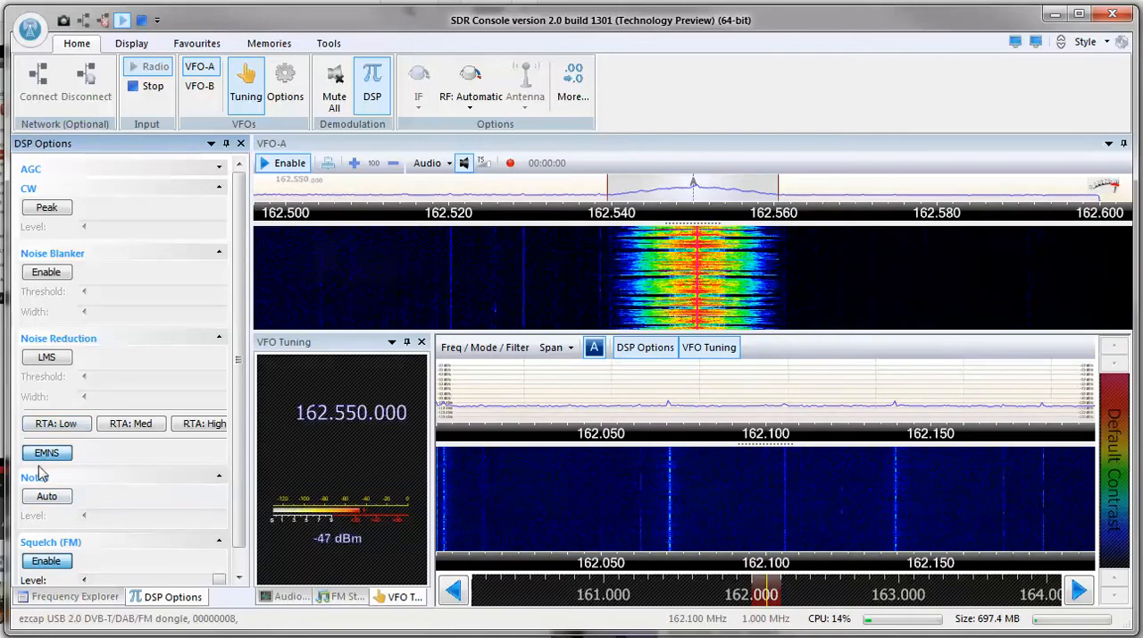
click(45, 454)
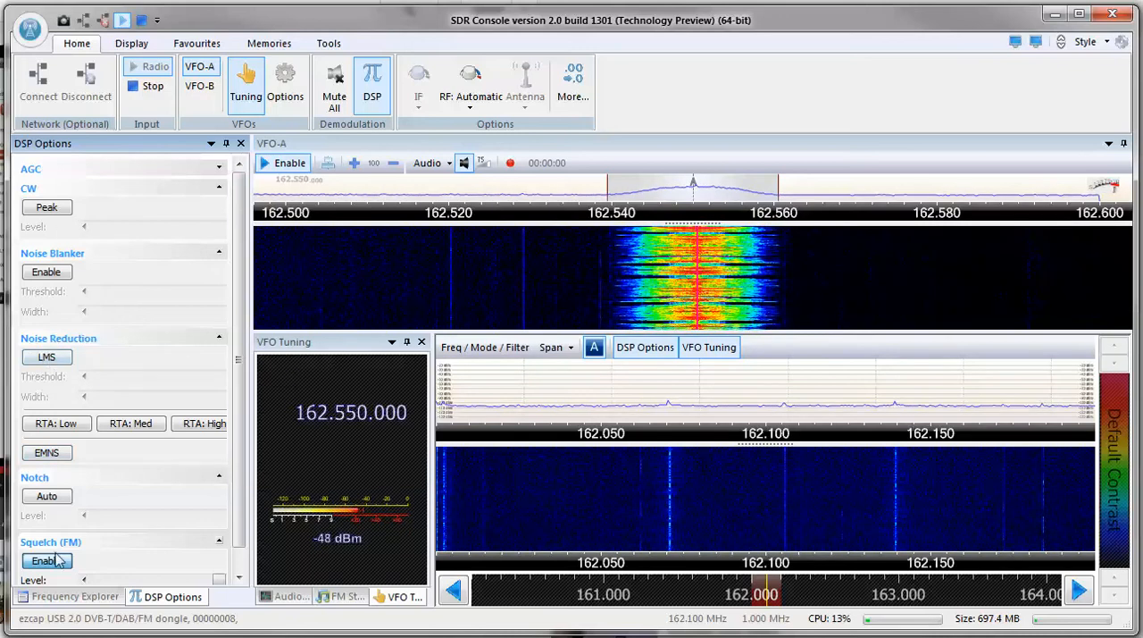
scroll(178, 447, down, 1)
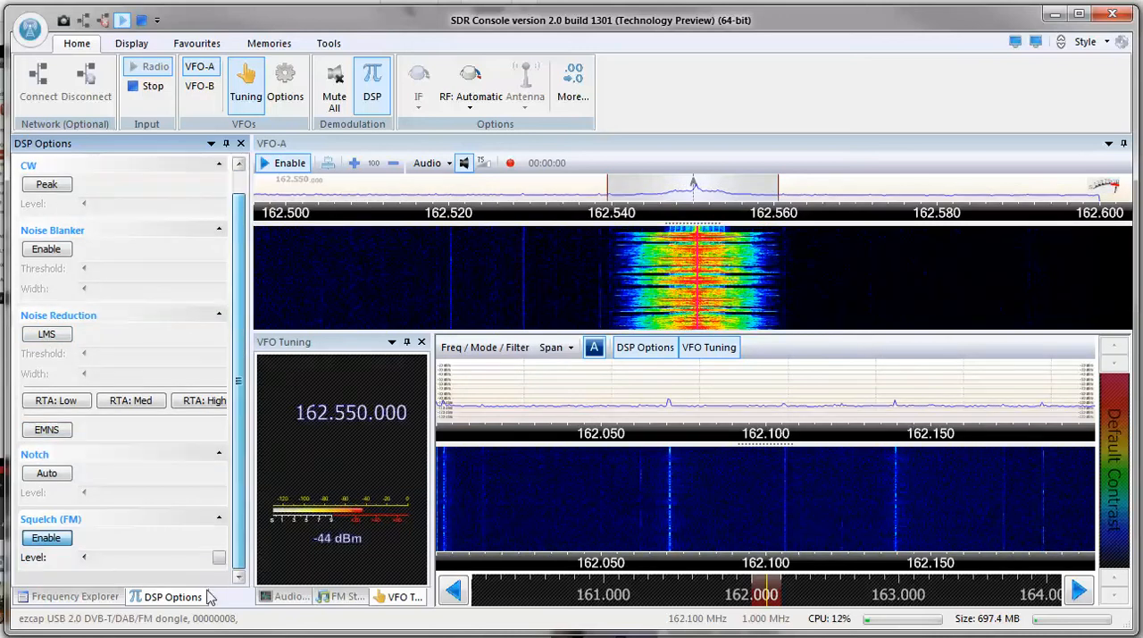
click(47, 537)
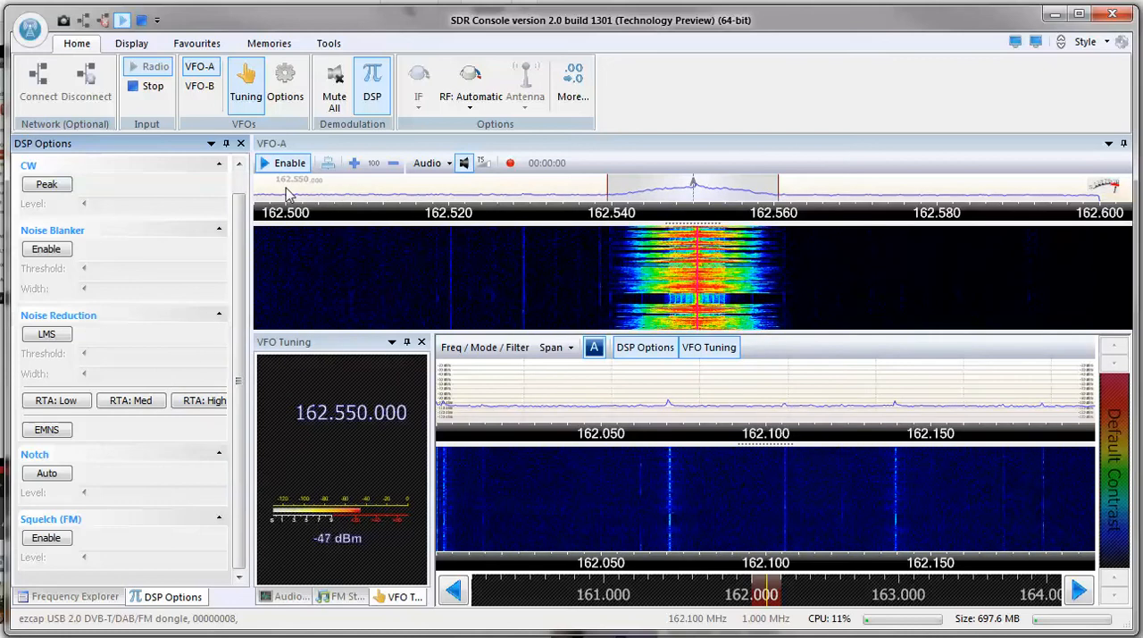
click(484, 163)
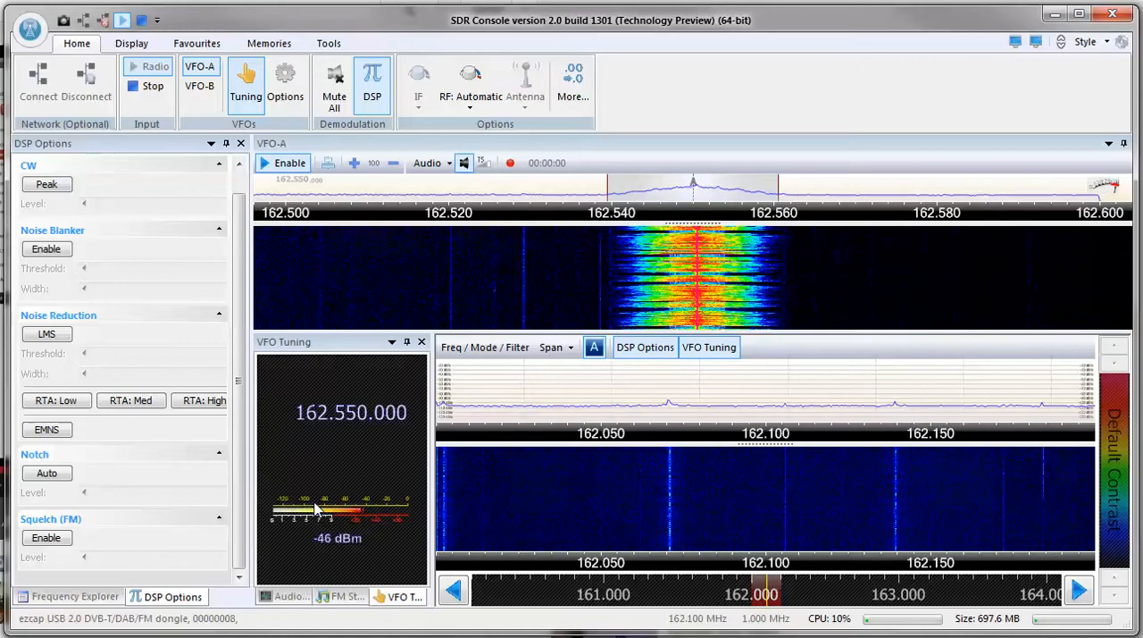
click(472, 108)
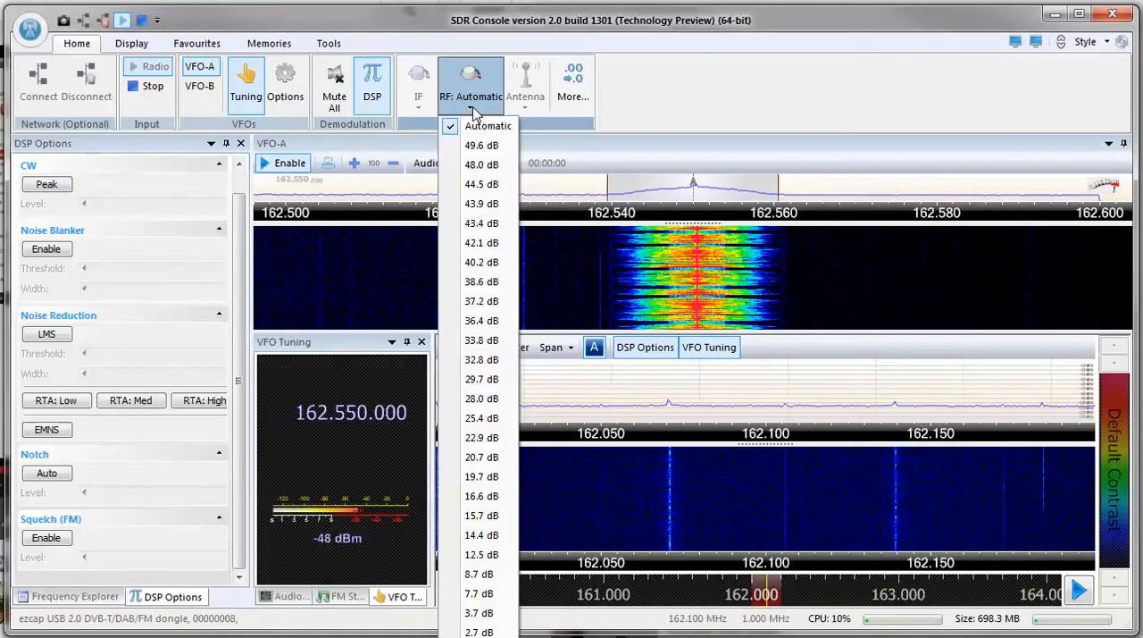
click(474, 111)
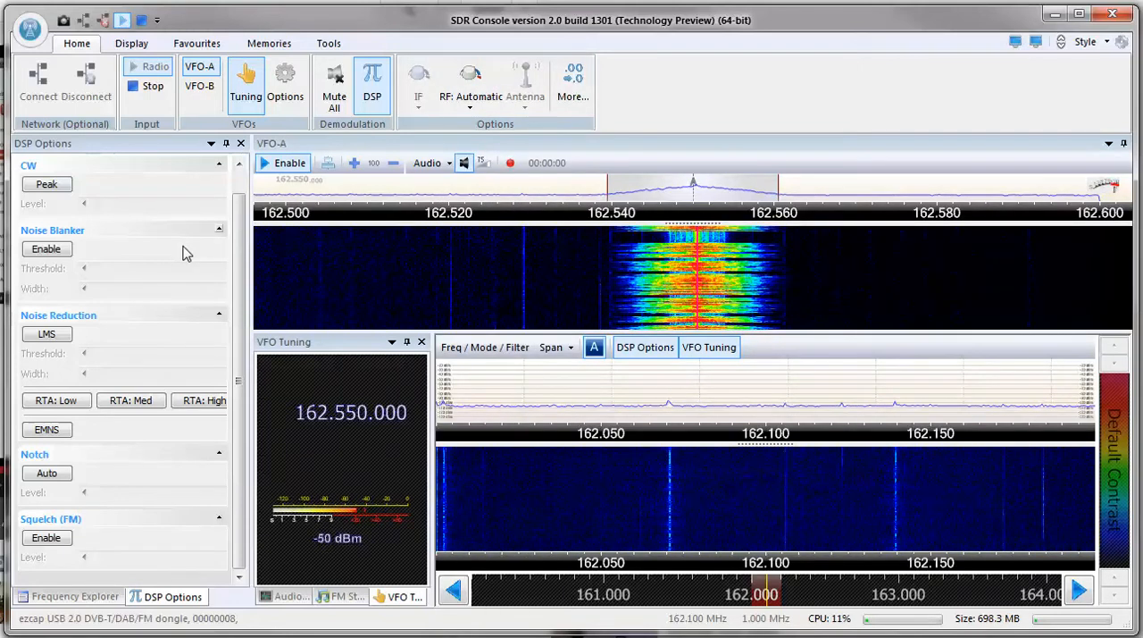
Float the VFO Tuning pane as a separate window, reposition it, and dock it back in place.
right_click(335, 348)
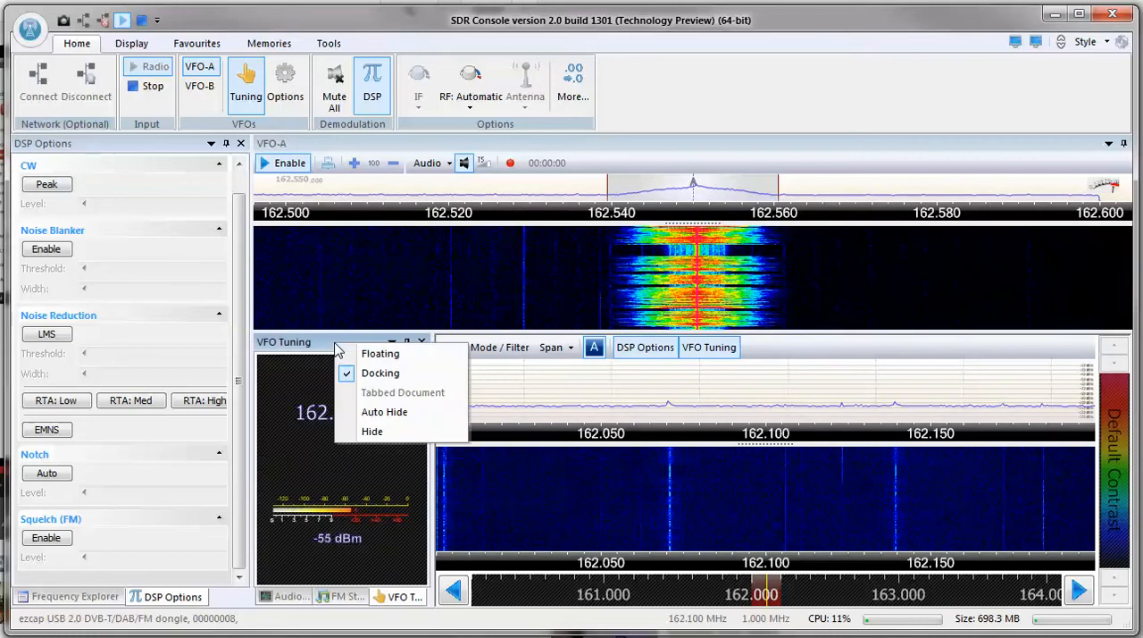
click(375, 354)
click(371, 362)
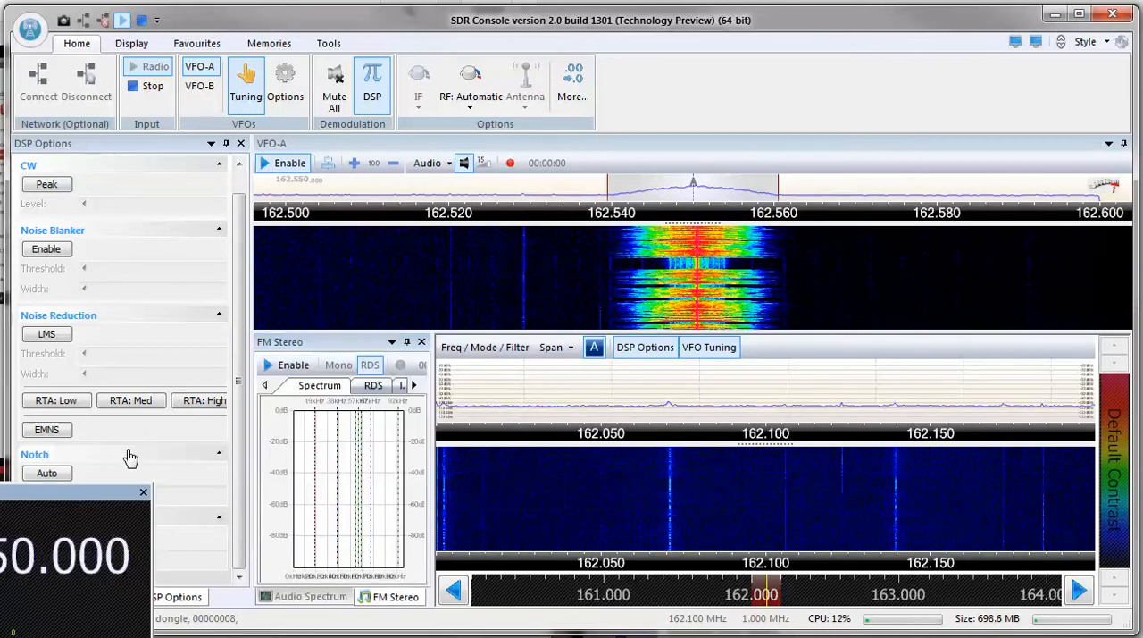
drag(63, 502, 294, 391)
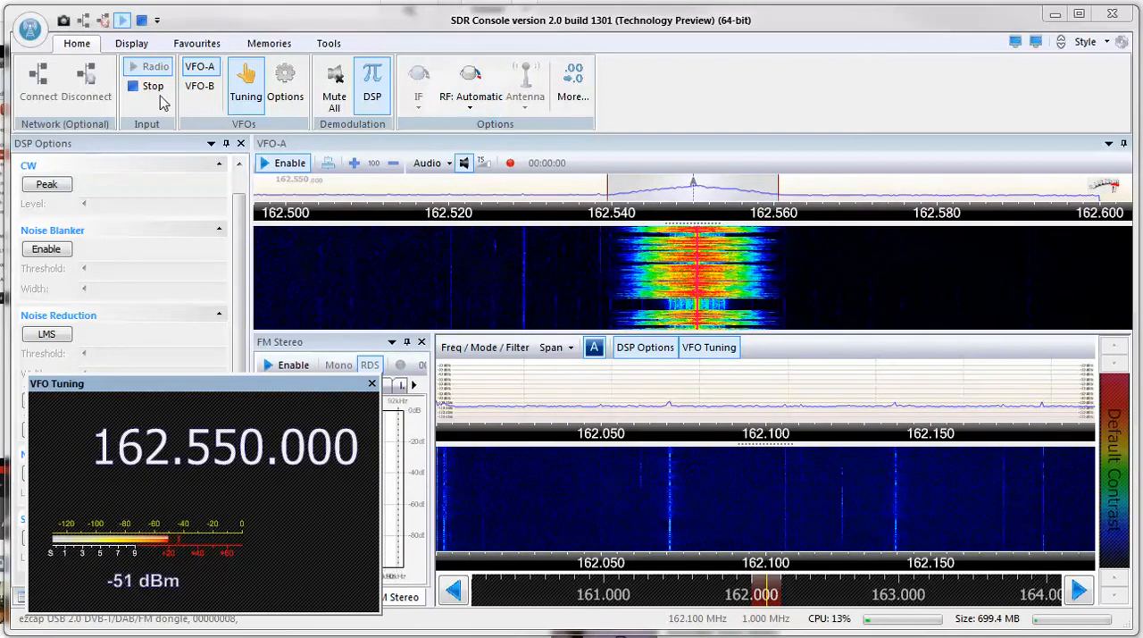
right_click(174, 391)
click(205, 418)
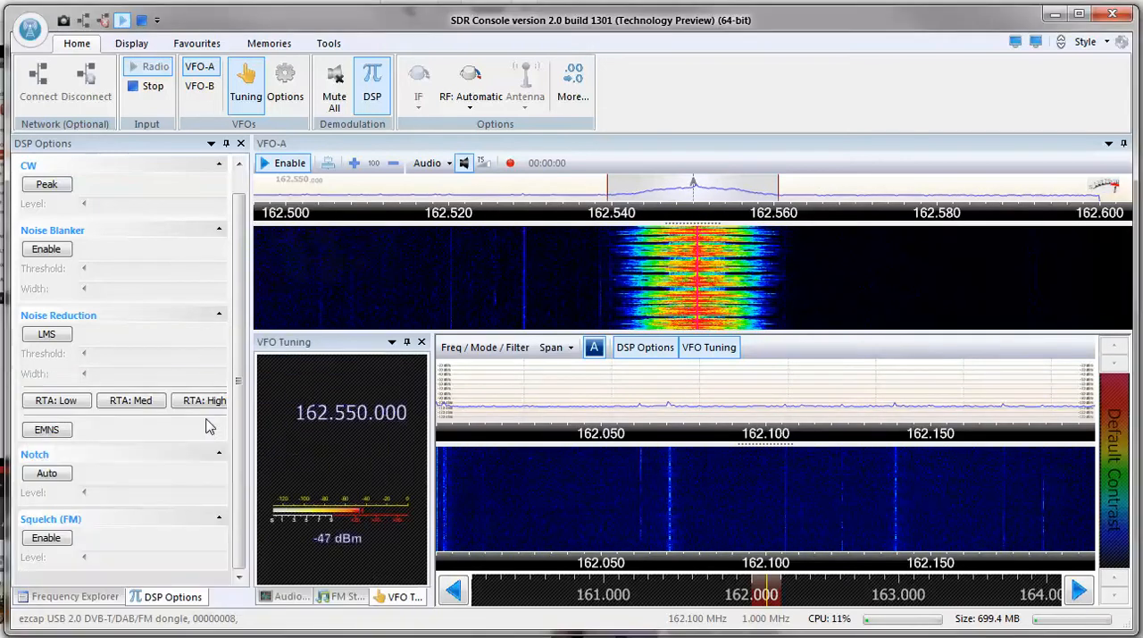
Float the VFO Tuning pane as its own window and place it over the start of the ribbon.
right_click(342, 348)
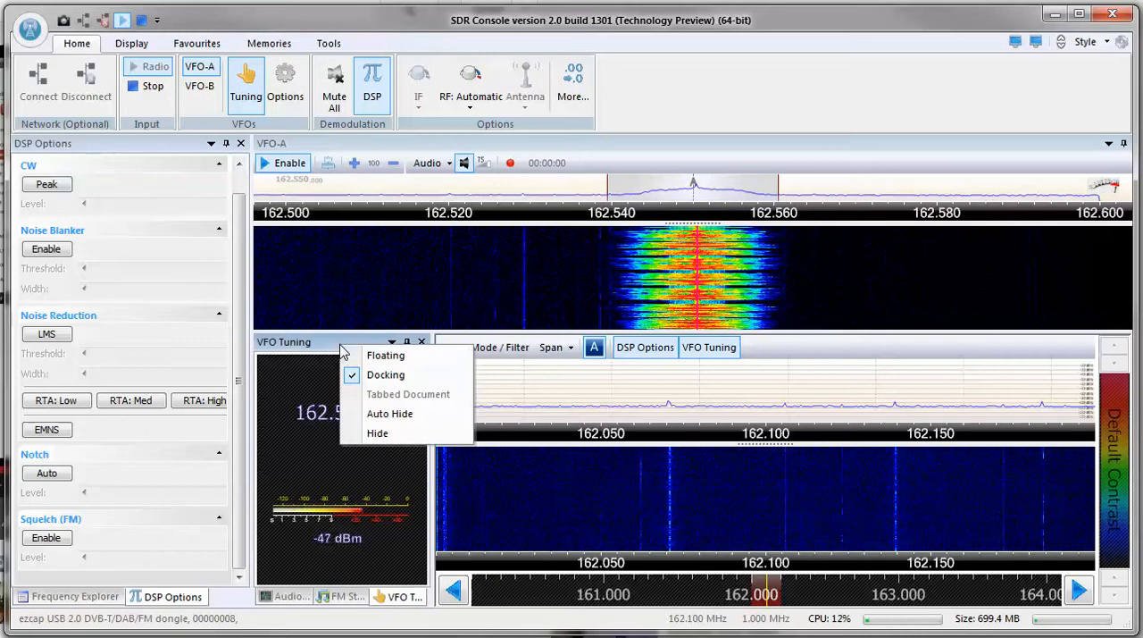
click(375, 355)
drag(294, 389, 271, 33)
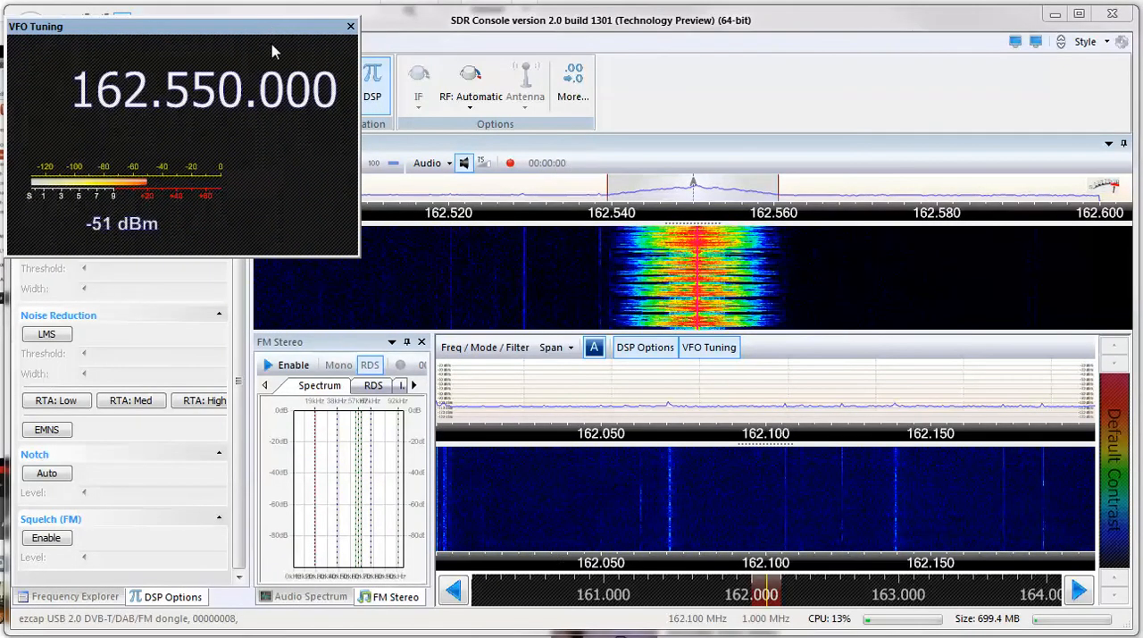
Float the FM Stereo pane as its own window and move it over the spectrum displays.
right_click(324, 341)
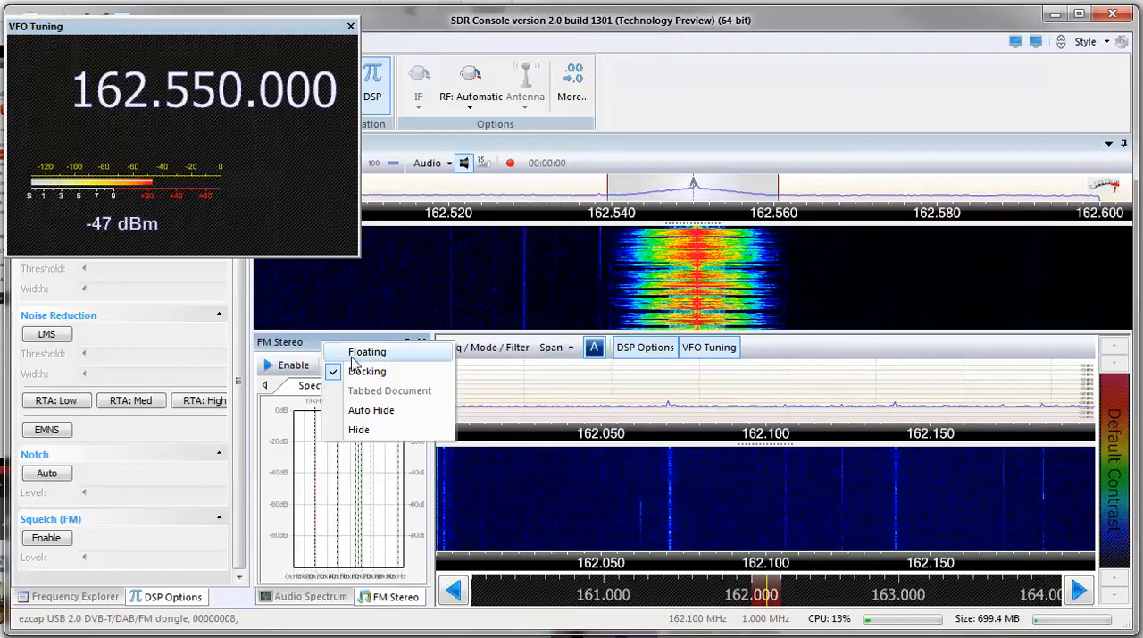
click(355, 353)
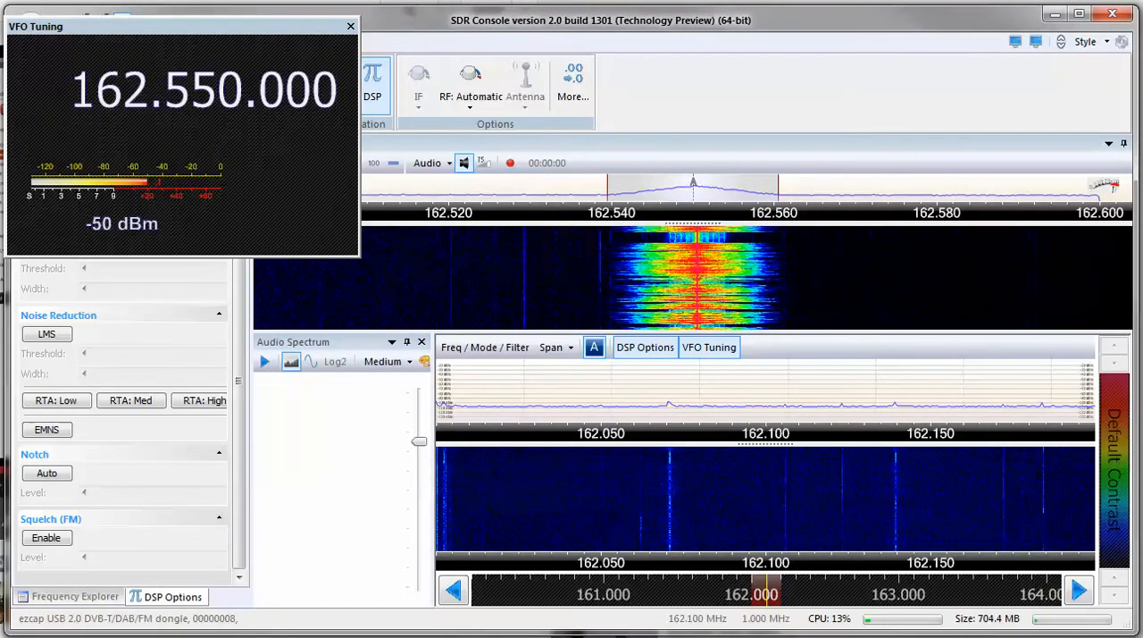
drag(1080, 635, 347, 172)
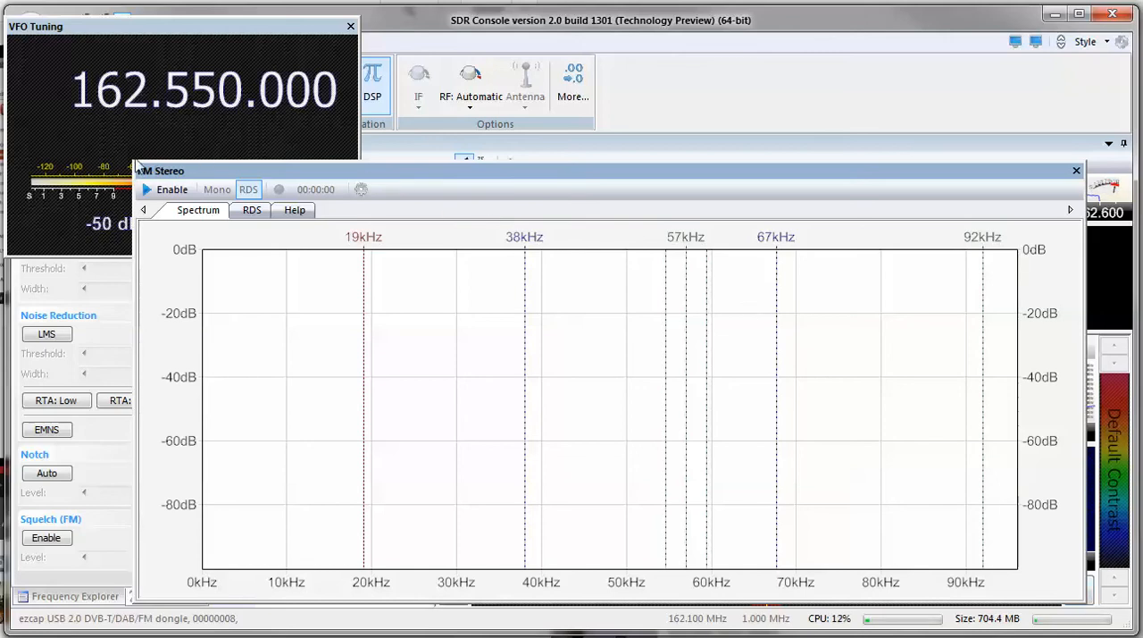
Shrink the floating FM Stereo window and place it beside the VFO Tuning window, matching that window's height.
drag(135, 165, 730, 332)
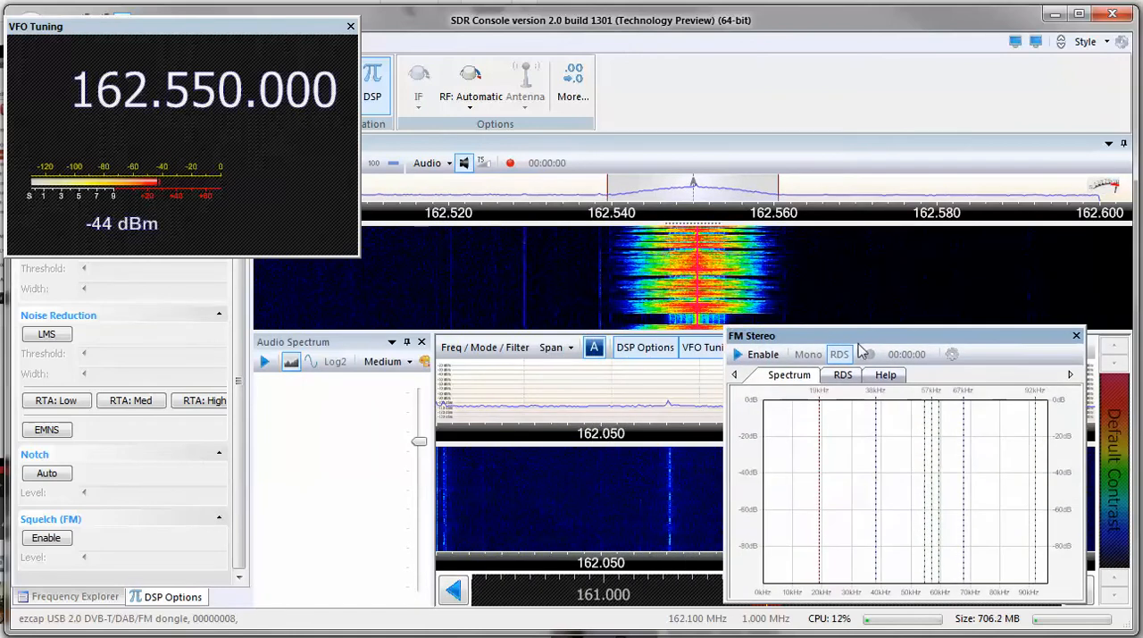
drag(861, 349, 496, 37)
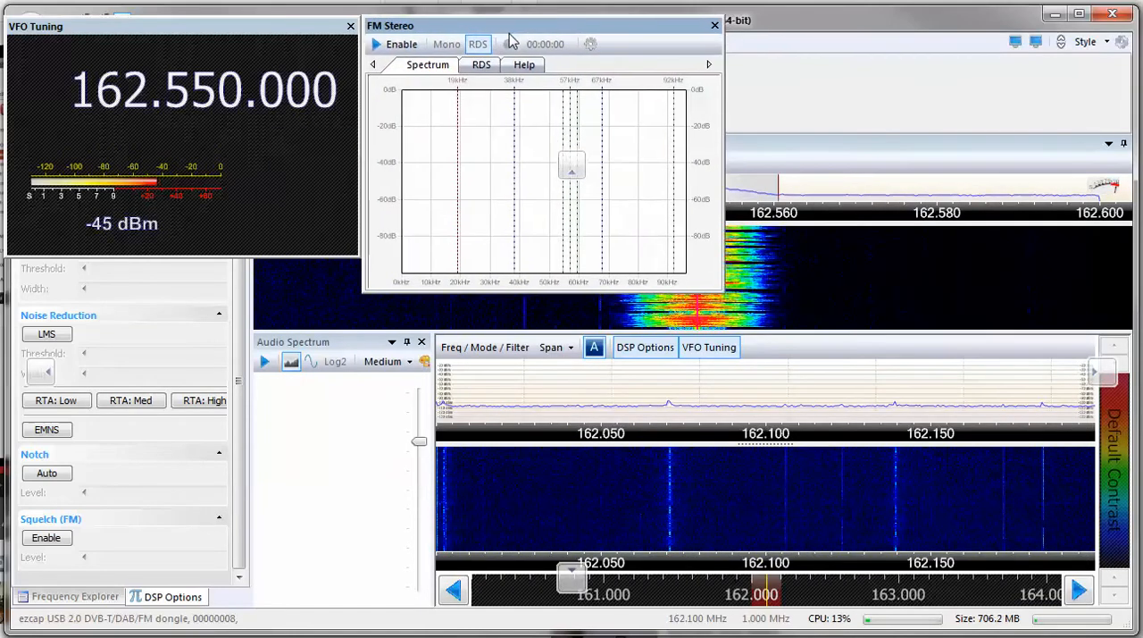
drag(444, 293, 450, 255)
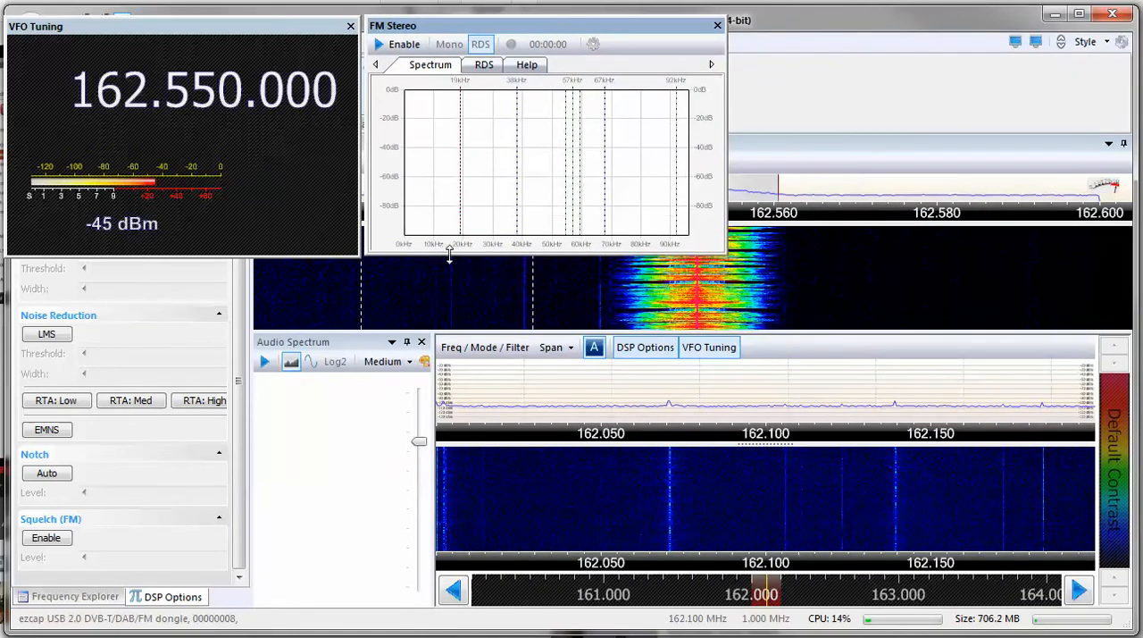
Try the waveform display in the Audio Spectrum pane, return to the spectrum display, and view the display speed options.
click(310, 363)
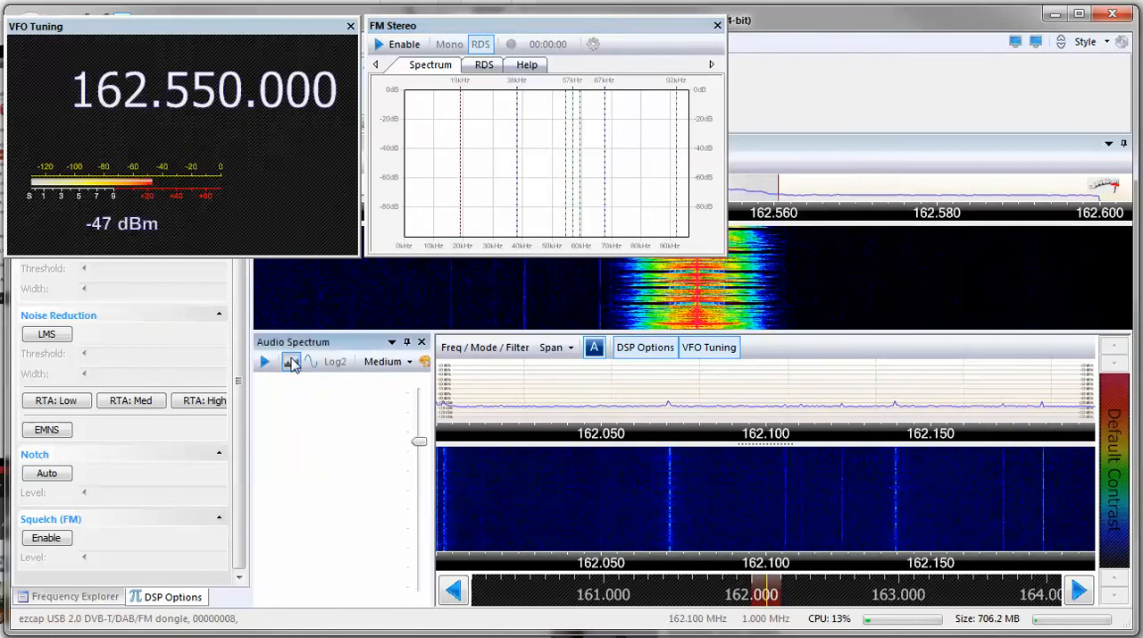
click(291, 362)
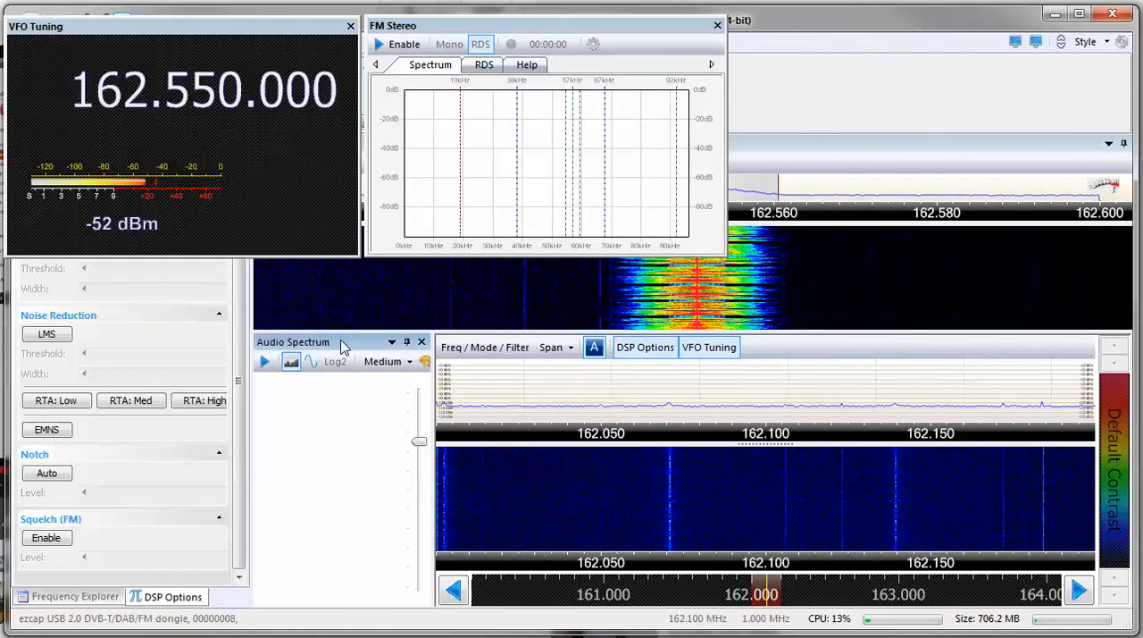
click(401, 363)
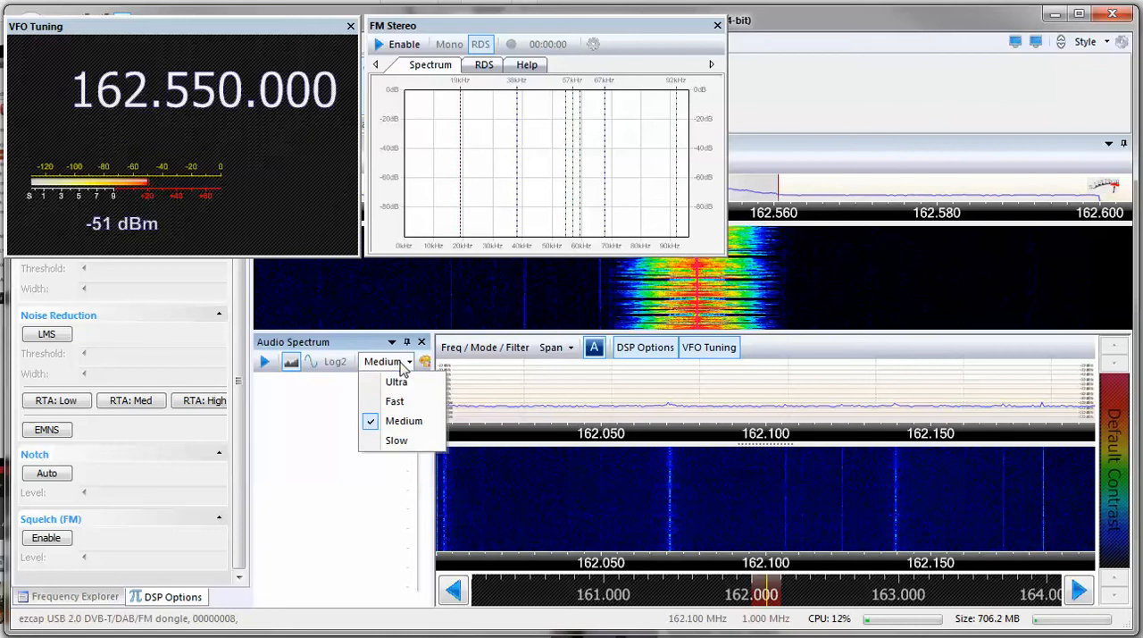
click(402, 368)
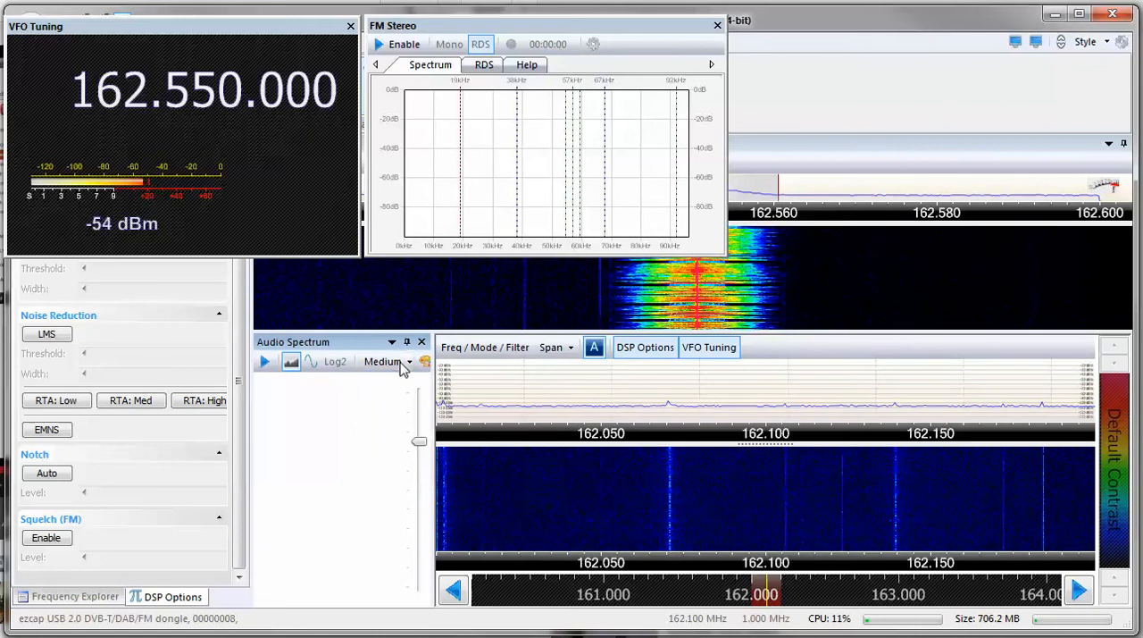
Float the Audio Spectrum pane as its own window, shrink it, and place it below the VFO Tuning and FM Stereo windows.
right_click(345, 346)
click(380, 354)
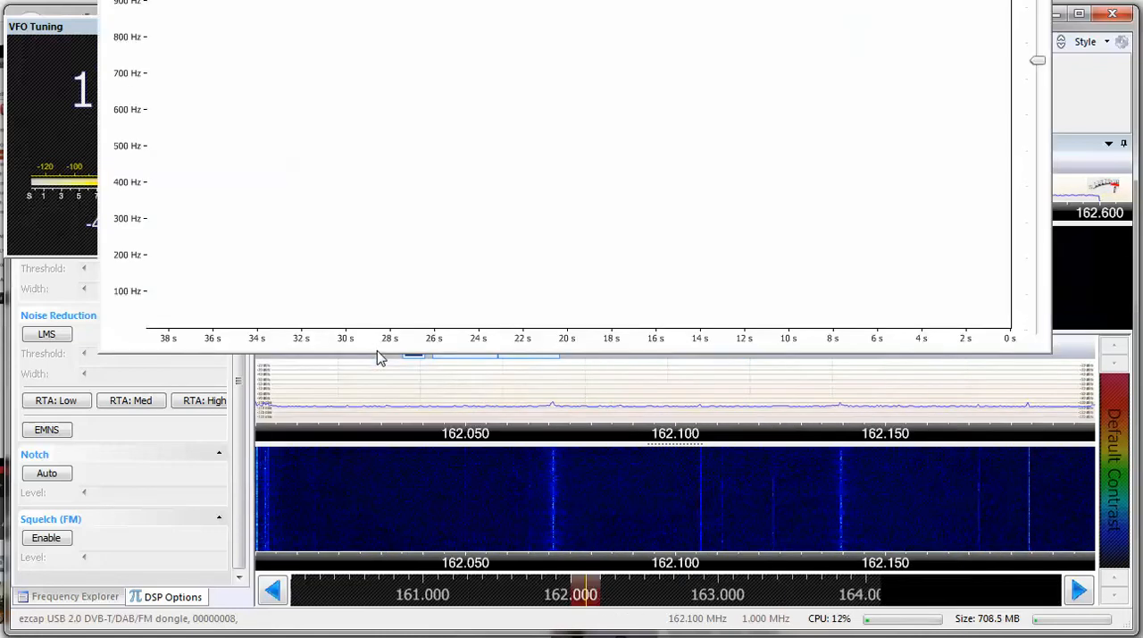
drag(1043, 349, 678, 134)
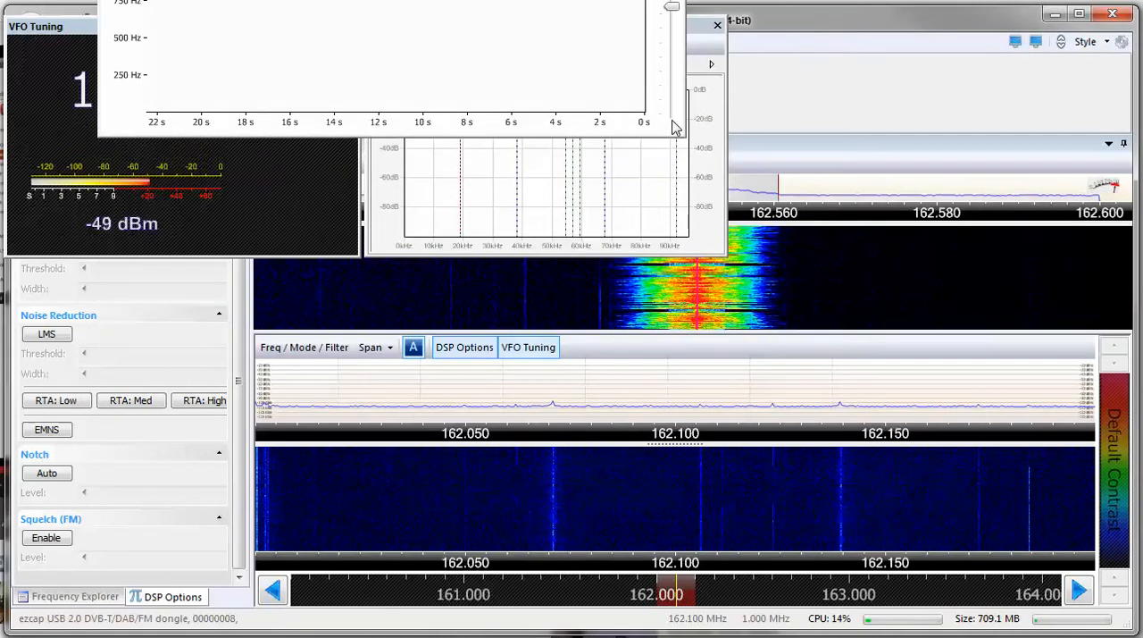
drag(505, 2, 434, 288)
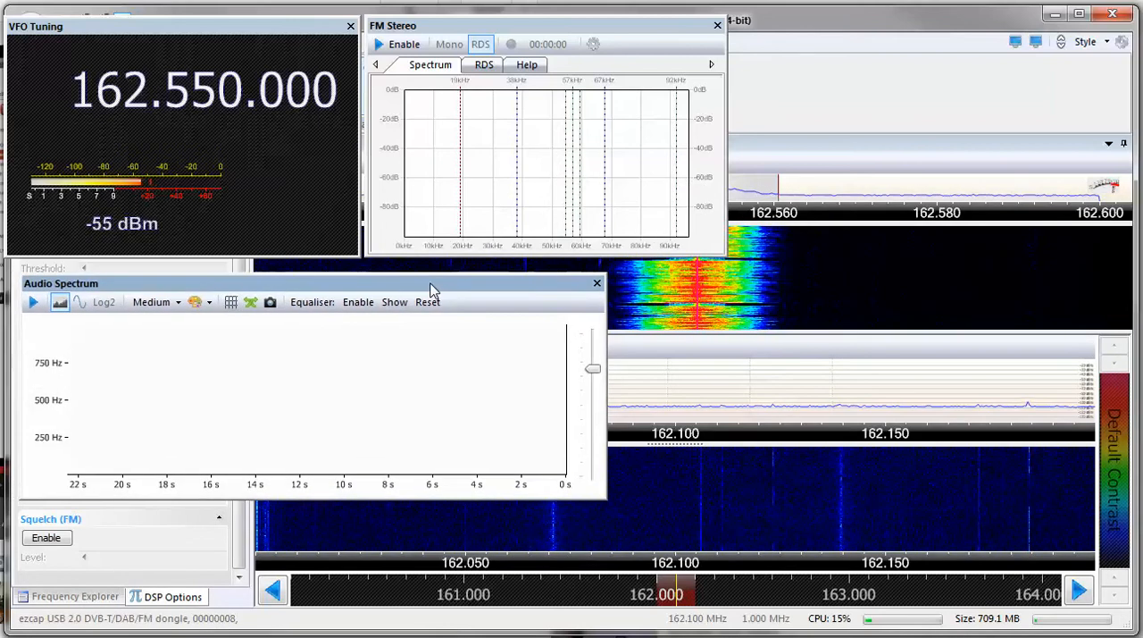
Switch the Audio Spectrum equaliser on and back off, and view the display speed options.
click(357, 304)
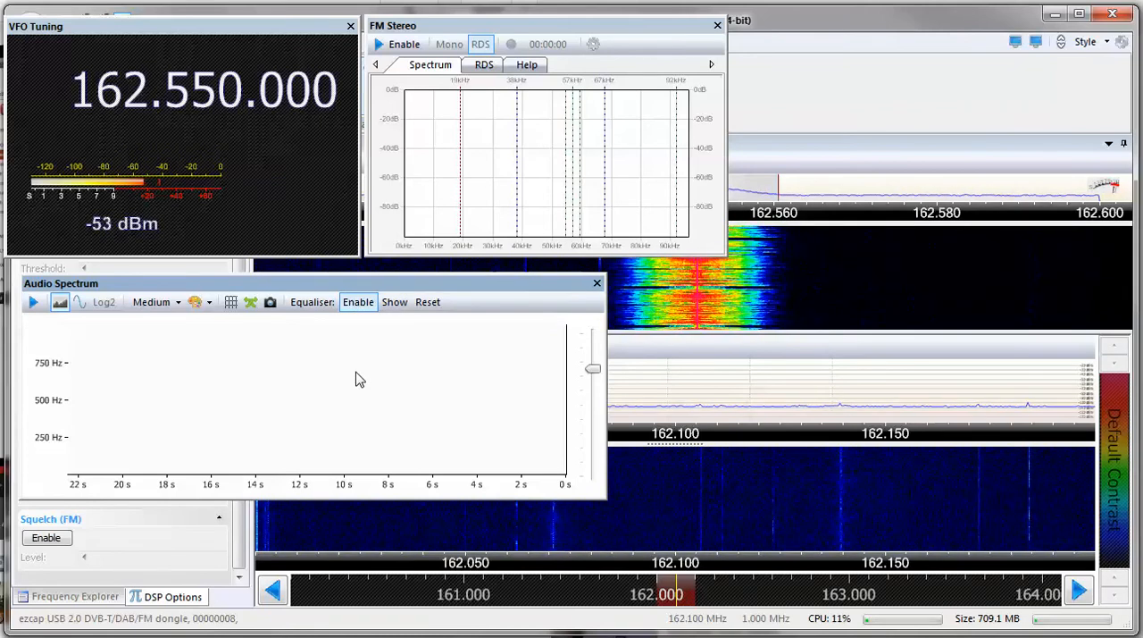
click(357, 303)
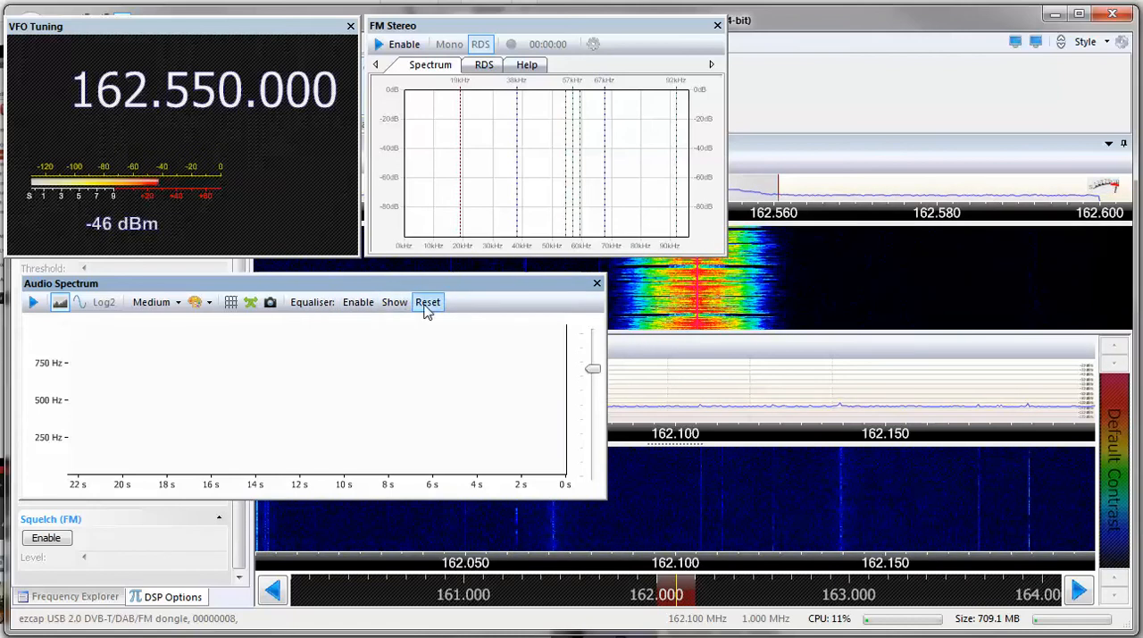
click(174, 304)
click(173, 305)
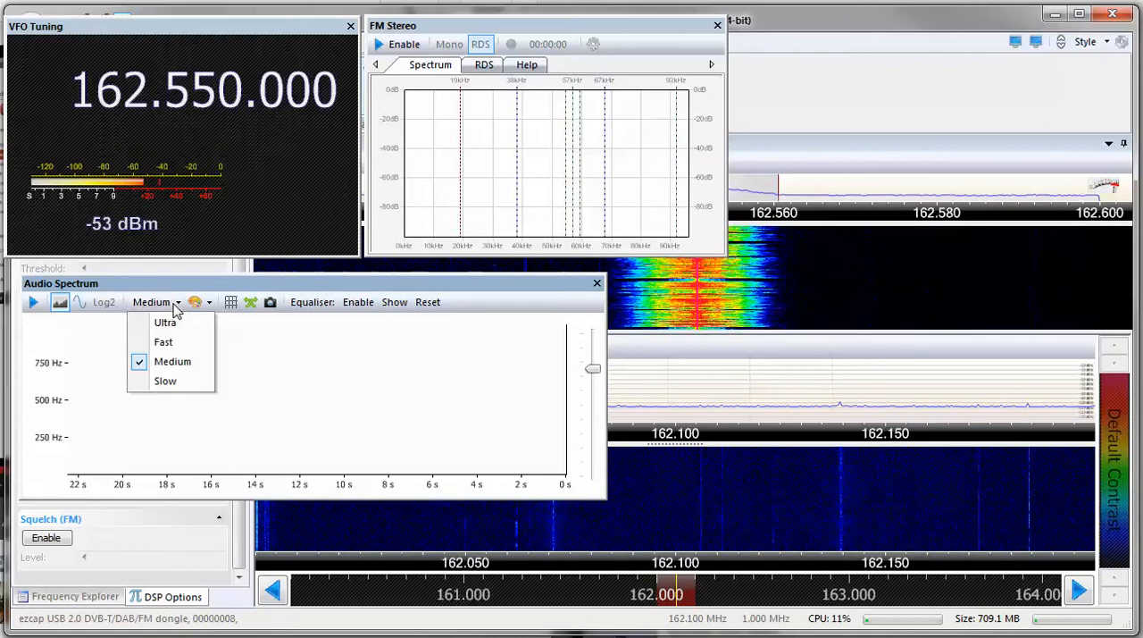
Dock the Audio Spectrum, FM Stereo and VFO Tuning windows back together and set the docked group to Auto Hide.
right_click(138, 290)
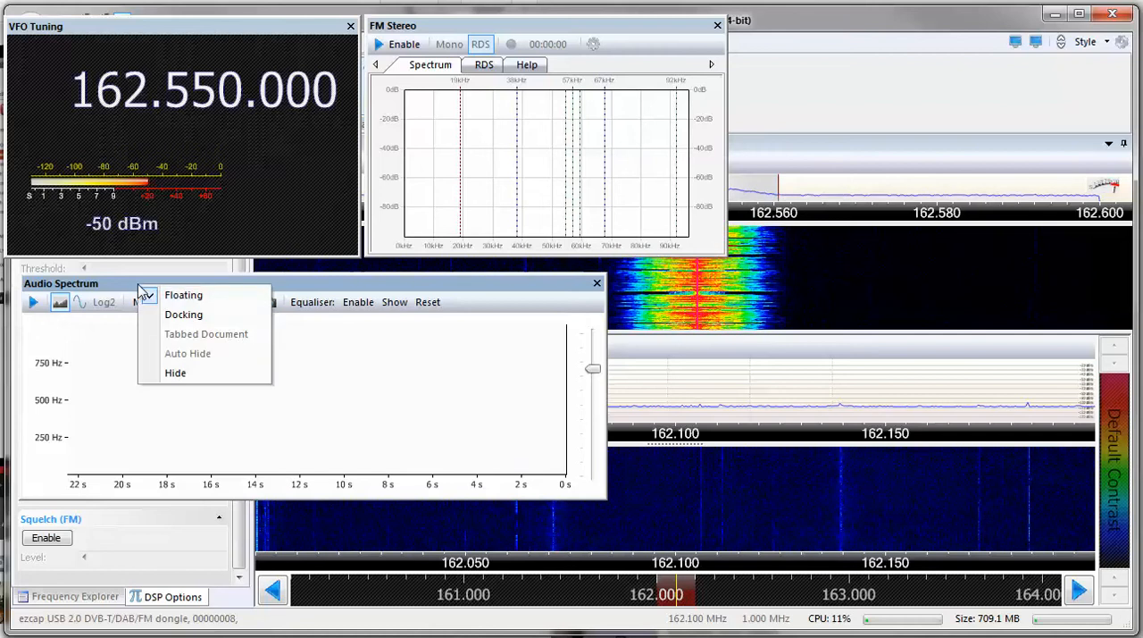
click(187, 317)
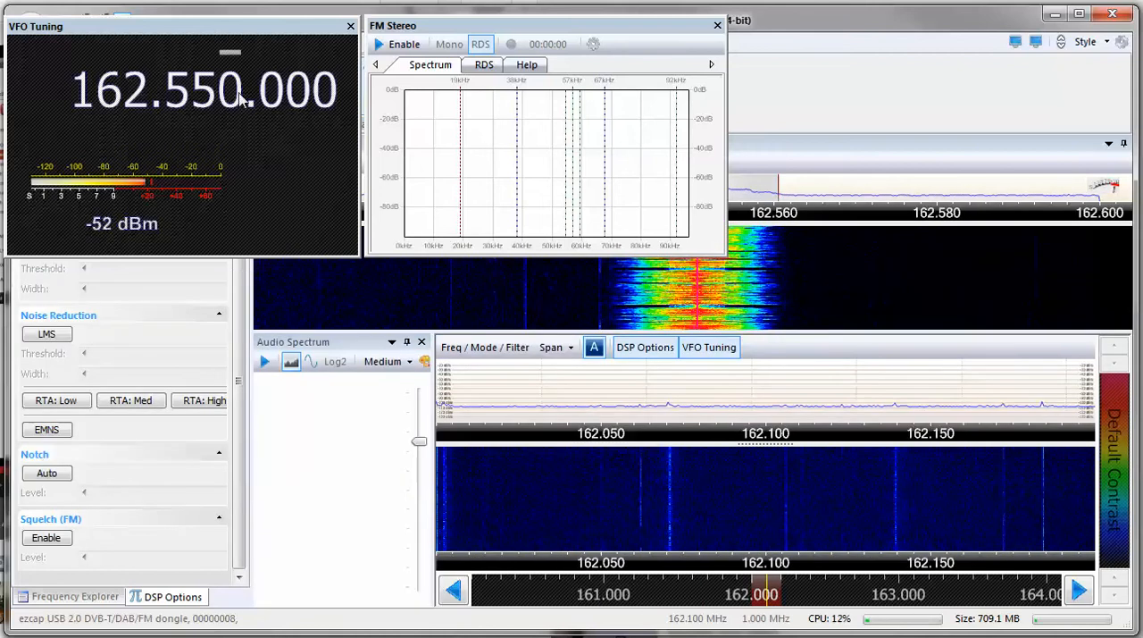
right_click(436, 27)
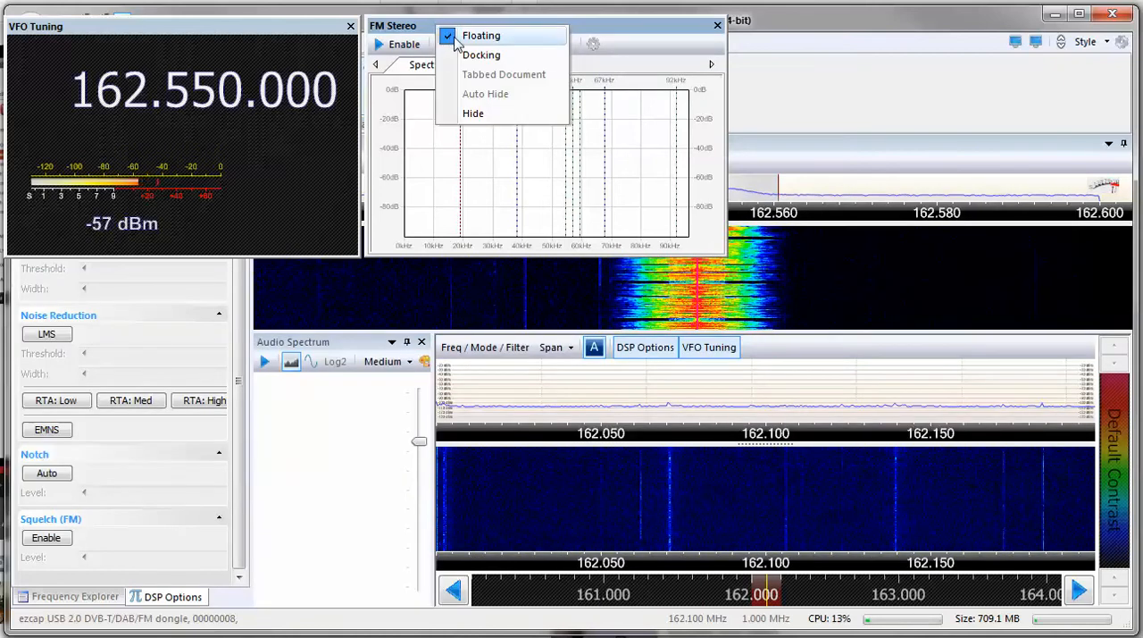
click(474, 55)
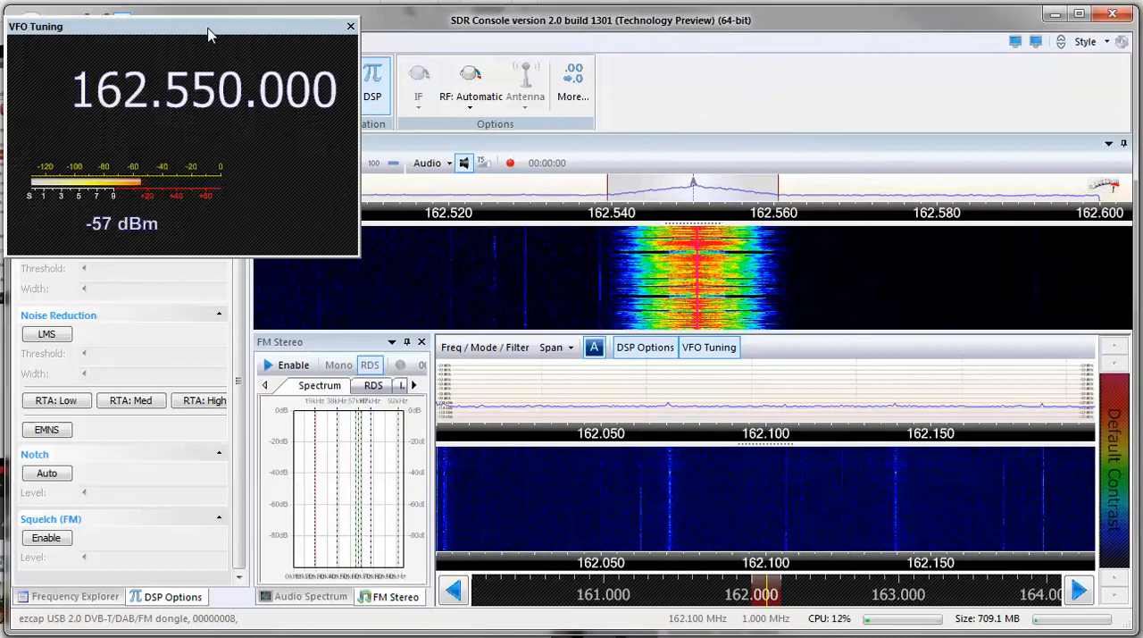
right_click(208, 34)
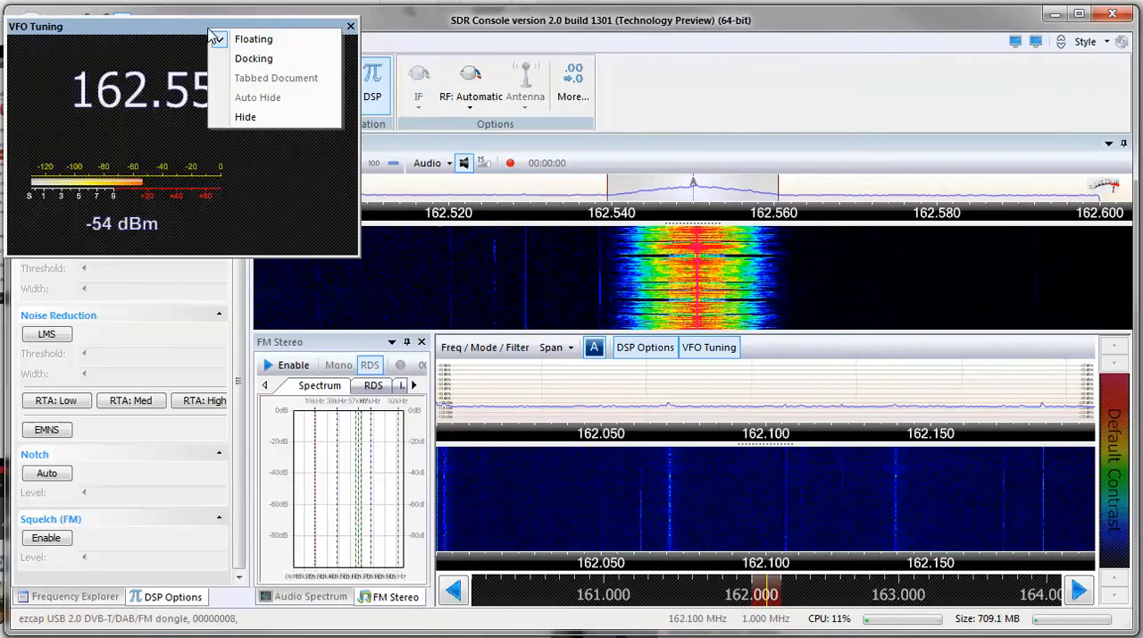
click(252, 61)
right_click(335, 342)
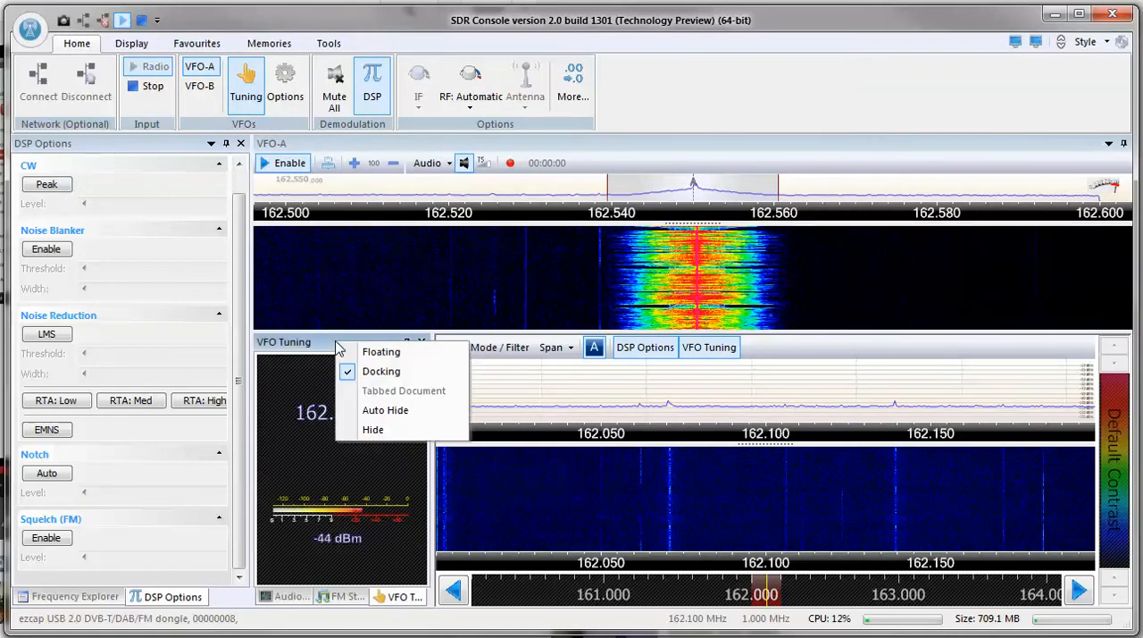
click(384, 410)
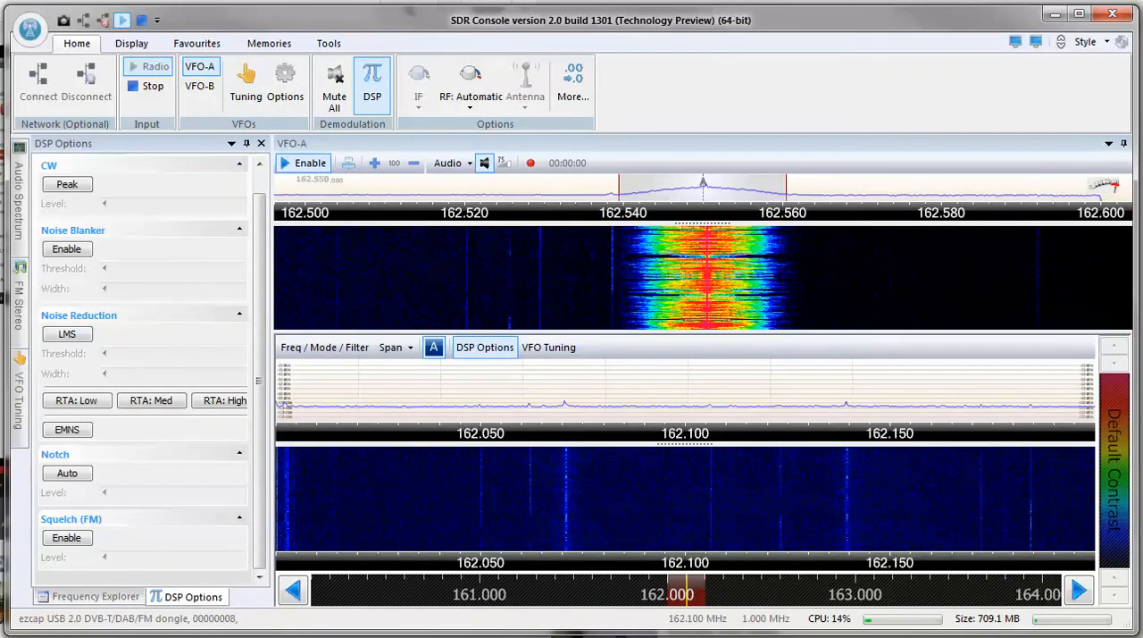
Reveal the auto-hidden Audio Spectrum and FM Stereo panes in turn, and widen the FM Stereo pane to cover DSP Options.
mouse_move(20, 205)
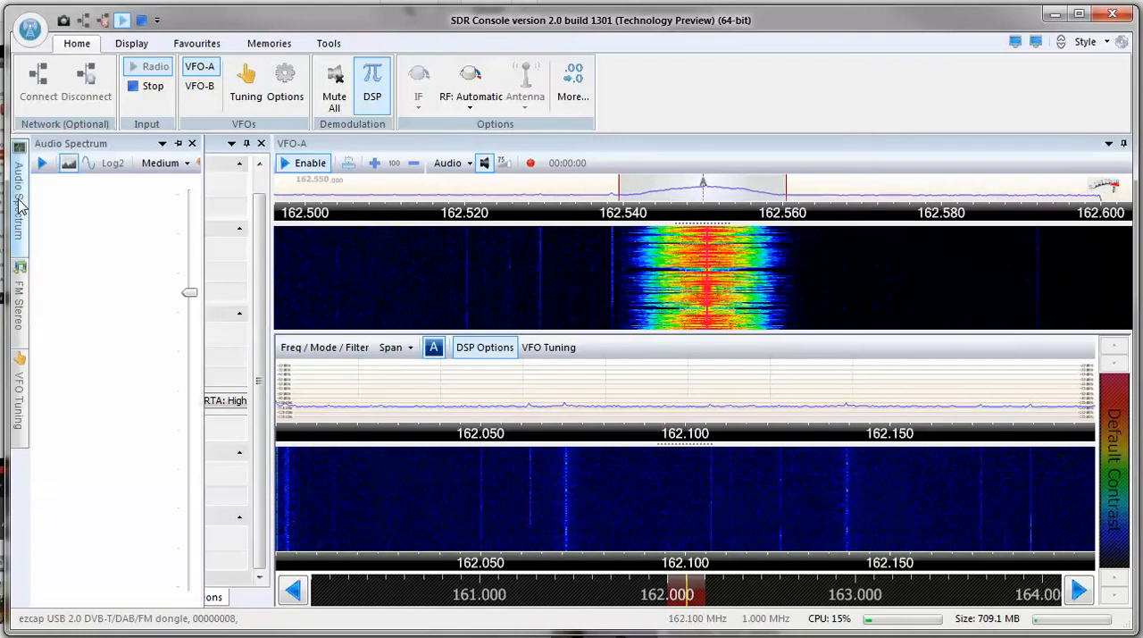
mouse_move(23, 308)
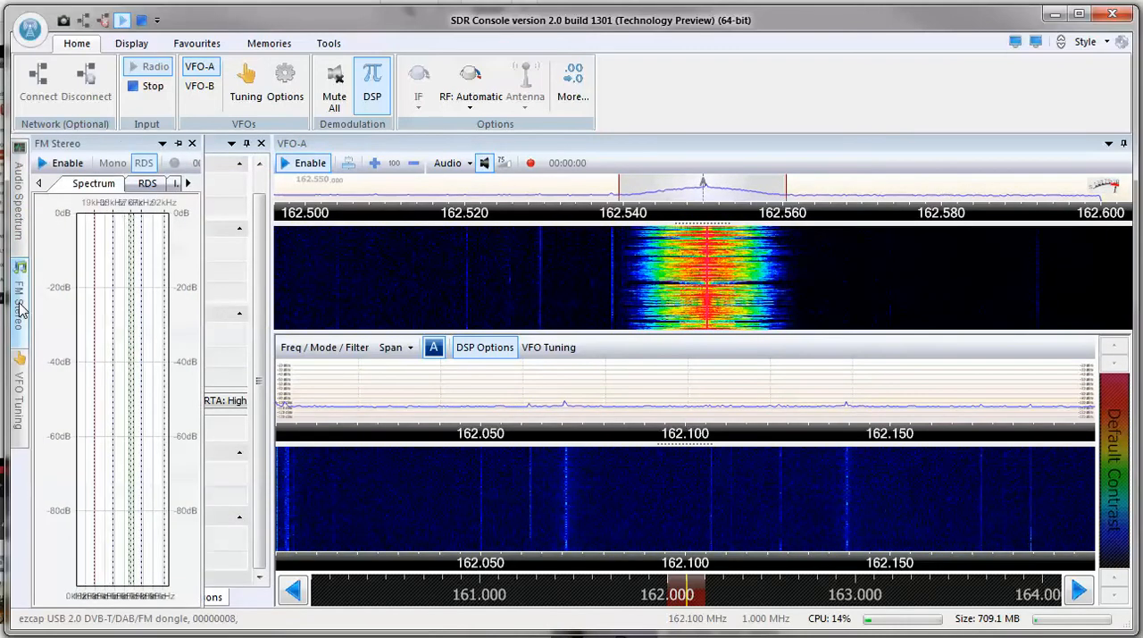
drag(205, 290, 270, 291)
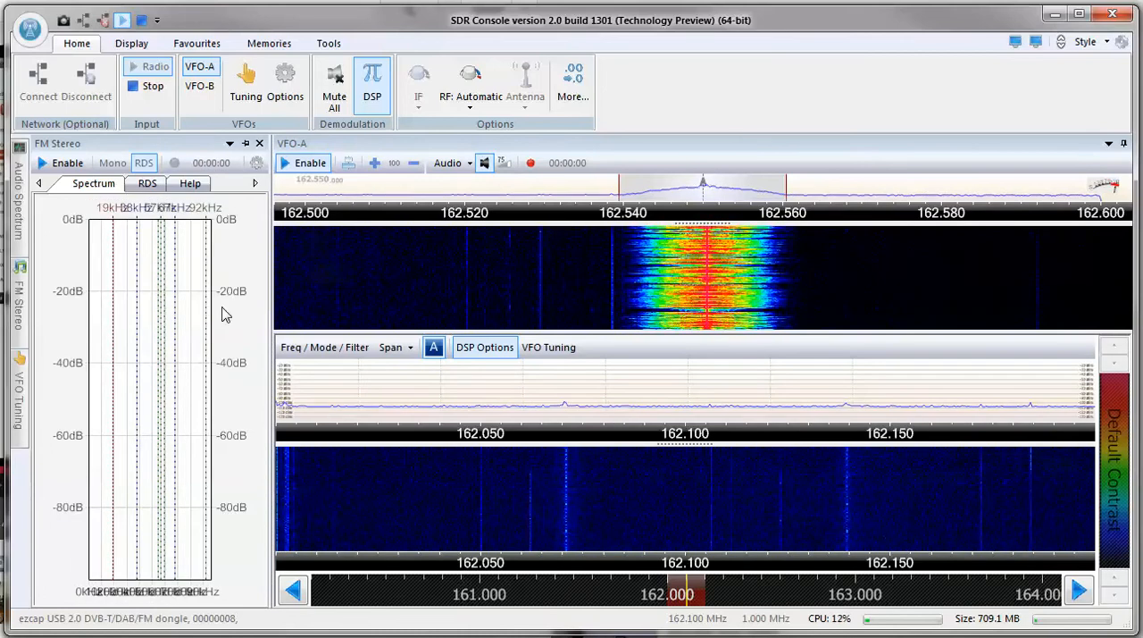
click(85, 188)
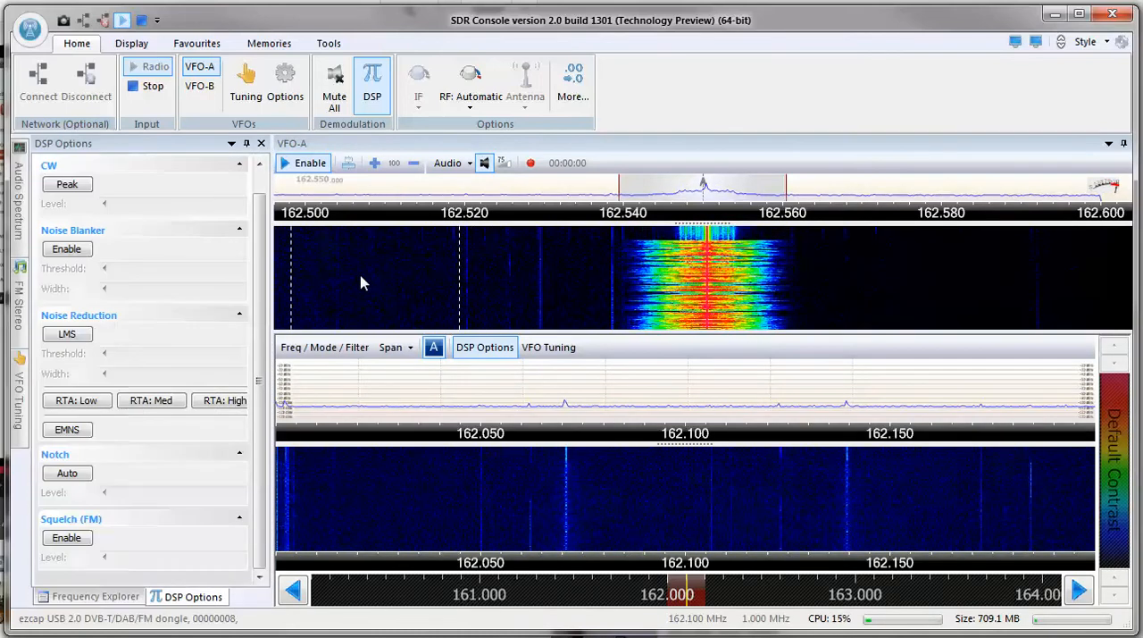
mouse_move(23, 406)
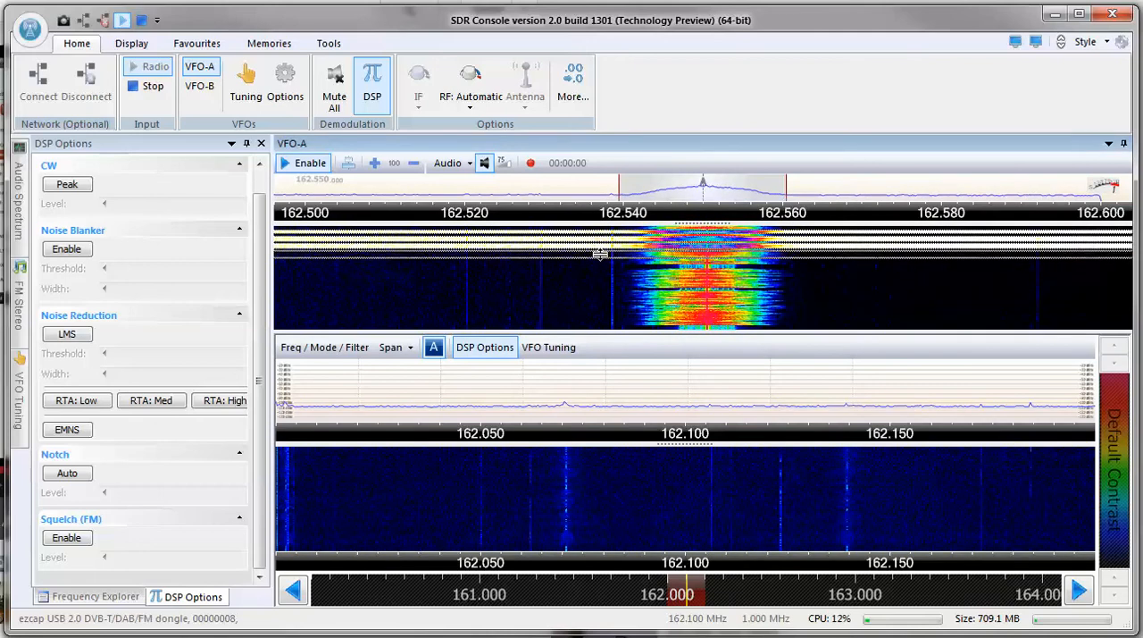
Enlarge the spectrum graphs above both waterfalls and extend the VFO-A pane slightly downward.
drag(599, 254, 599, 254)
drag(600, 444, 602, 477)
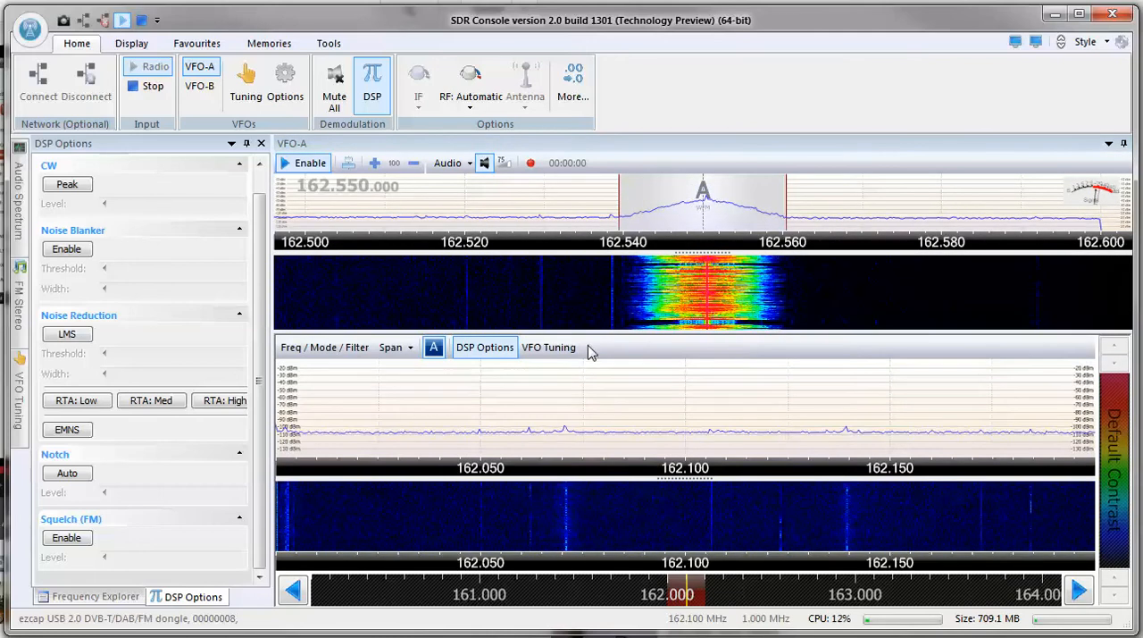
drag(589, 331, 589, 346)
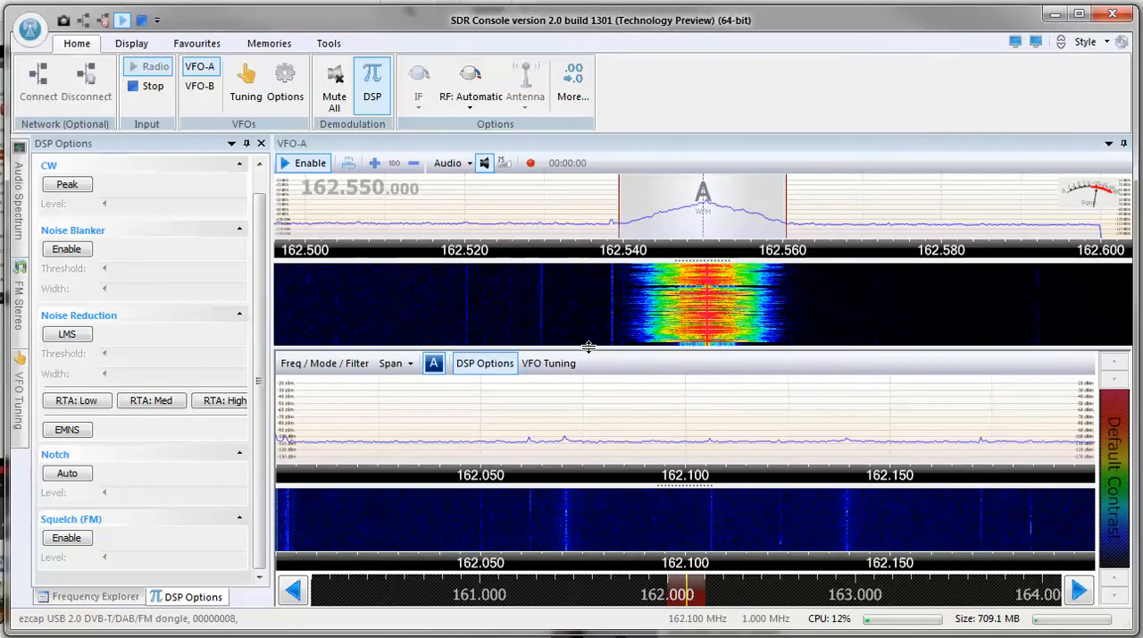